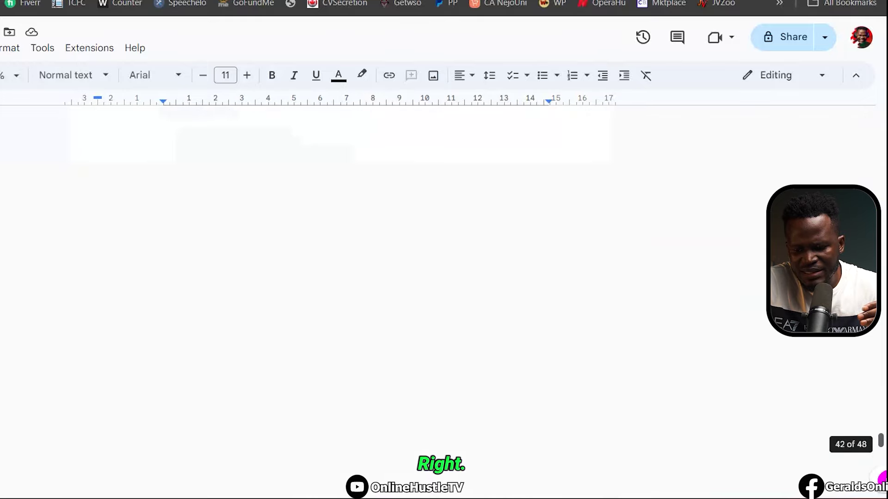
# Step: Scroll to the e-book's Conclusion section and open File > Download in Google Docs
pyautogui.scroll(-7, 342, 277)
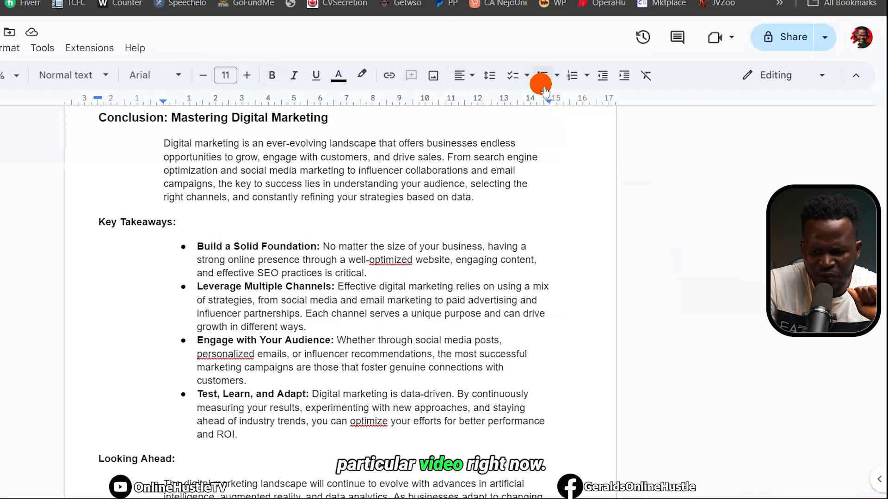
pyautogui.click(667, 217)
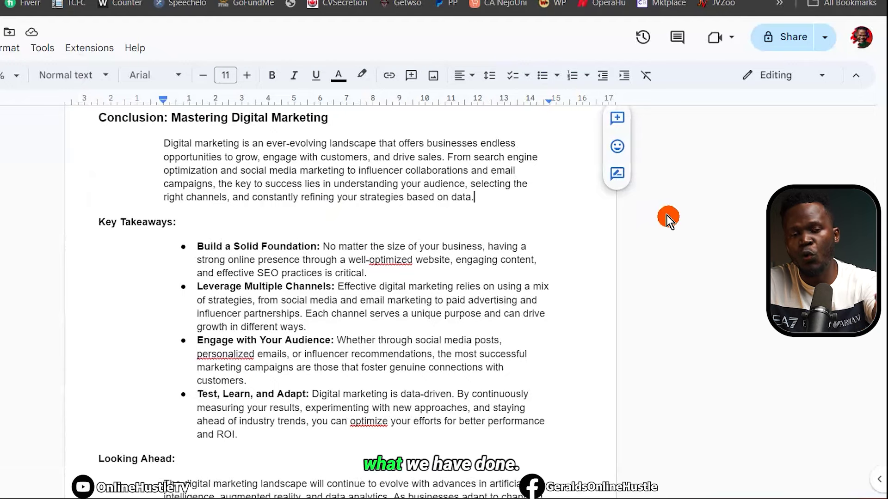
pyautogui.click(42, 56)
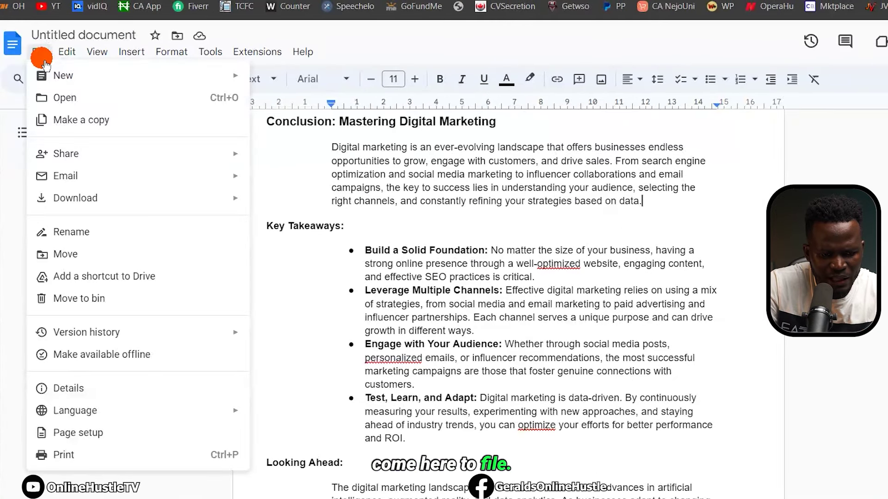
pyautogui.moveTo(139, 198)
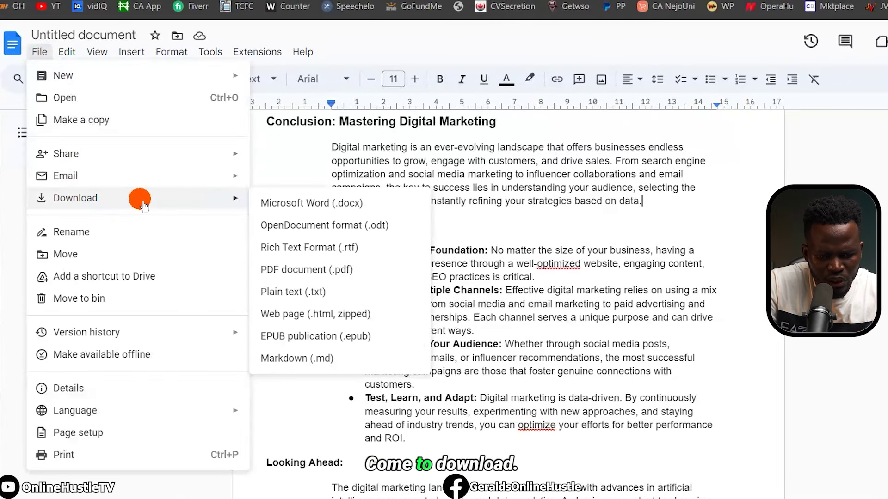
# Step: Download the e-book as a PDF and save it as 'digi marketing course' in Downloads
pyautogui.click(323, 273)
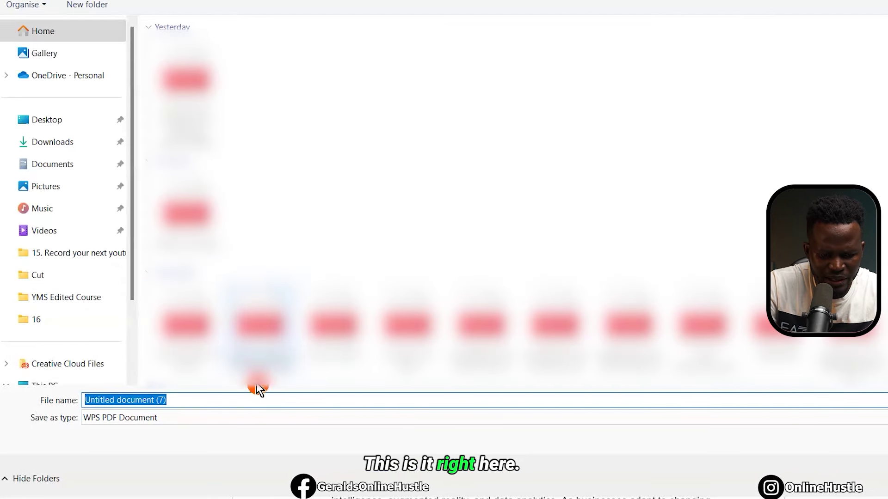
pyautogui.click(199, 409)
pyautogui.write('digi marketing course')
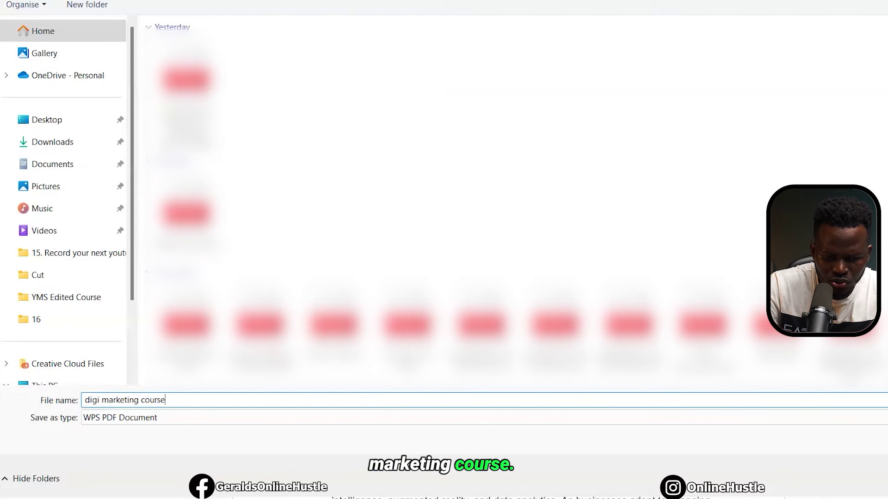
pyautogui.press('Return')
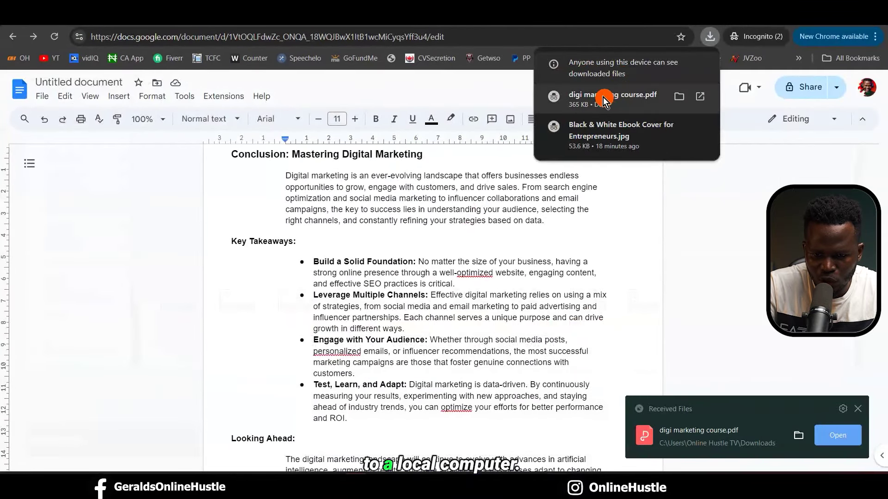
# Step: Open the downloaded PDF in Chrome, dismiss the Received Files popup, and scroll through all 48 pages
pyautogui.click(602, 98)
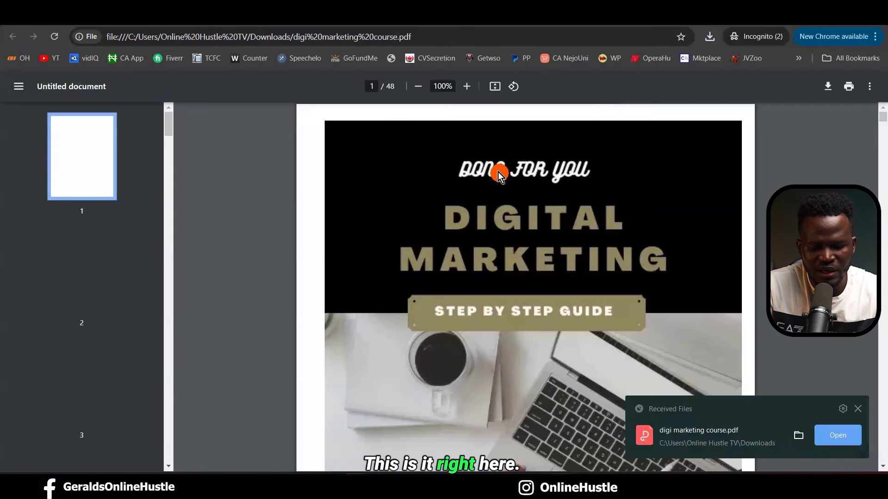
pyautogui.click(857, 409)
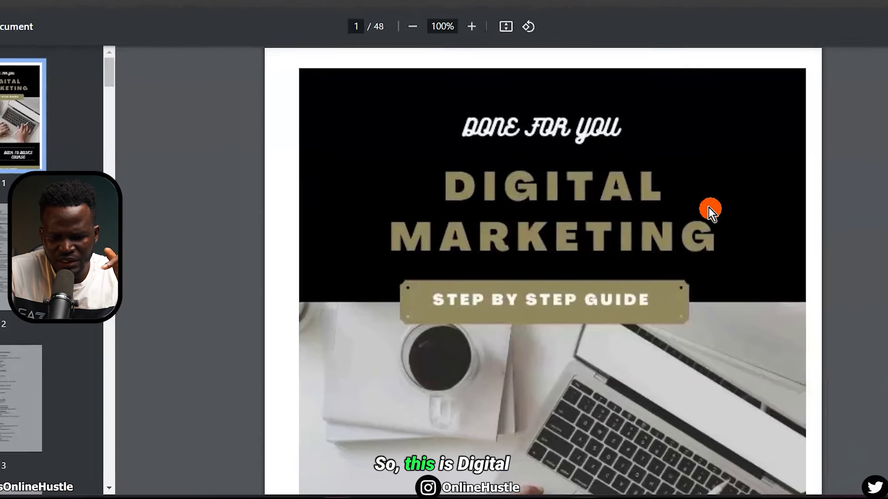
pyautogui.scroll(-3, 789, 267)
pyautogui.scroll(-20, 886, 244)
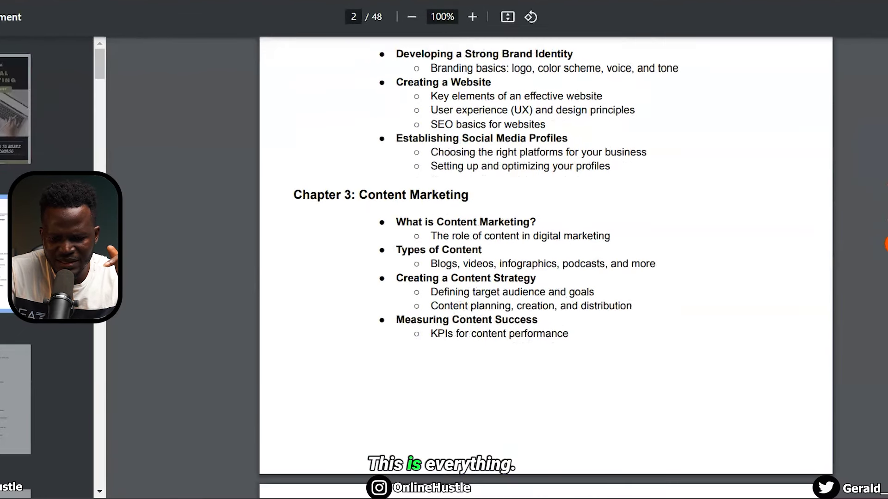
pyautogui.scroll(-20, 886, 243)
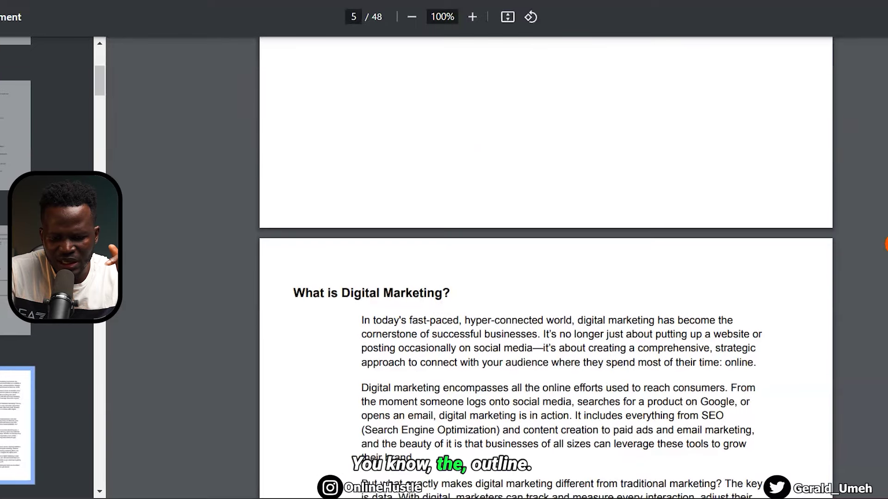
pyautogui.scroll(-20, 886, 243)
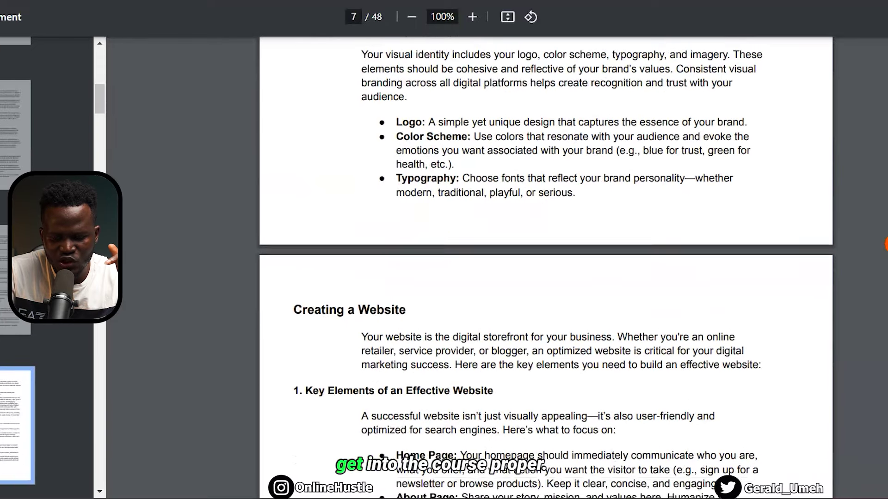
pyautogui.scroll(-2, 885, 244)
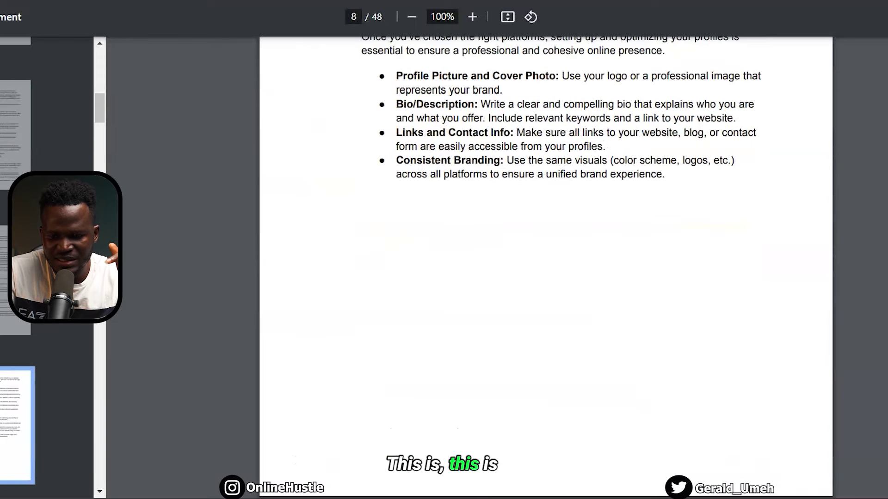
pyautogui.scroll(-20, 886, 244)
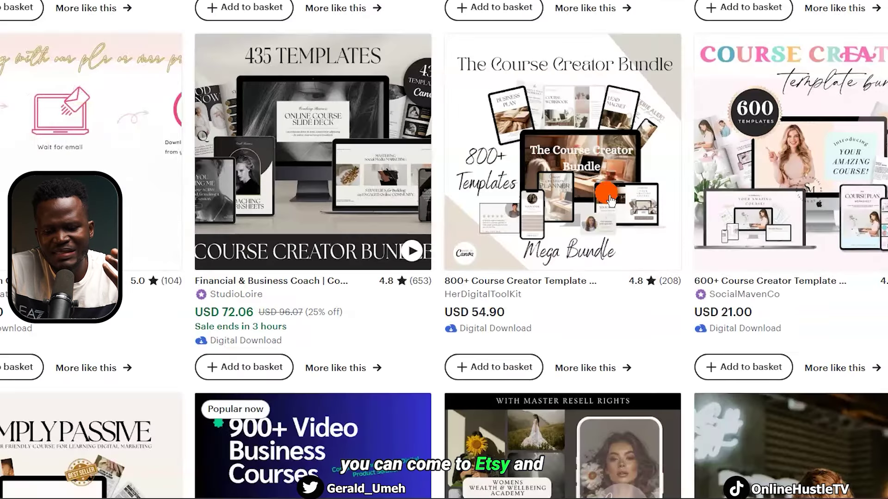
# Step: Scroll through Etsy's digital course template listings
pyautogui.scroll(-10, 609, 200)
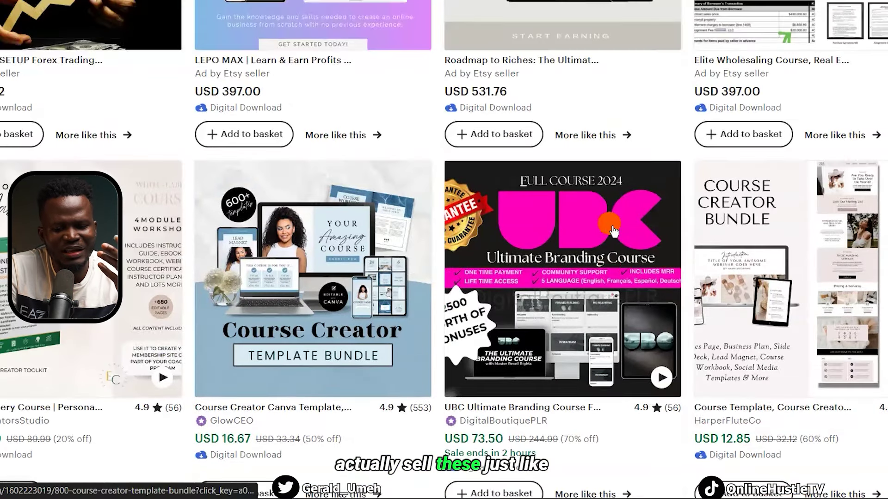
pyautogui.scroll(1, 613, 230)
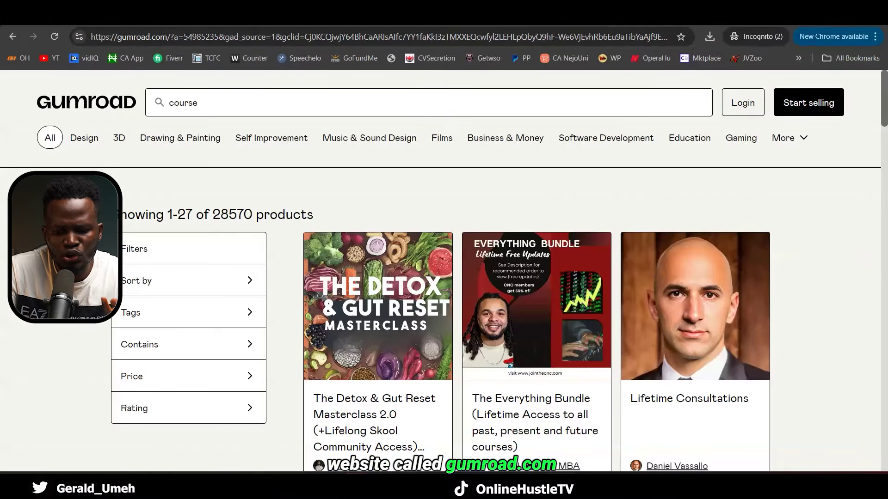
pyautogui.click(752, 105)
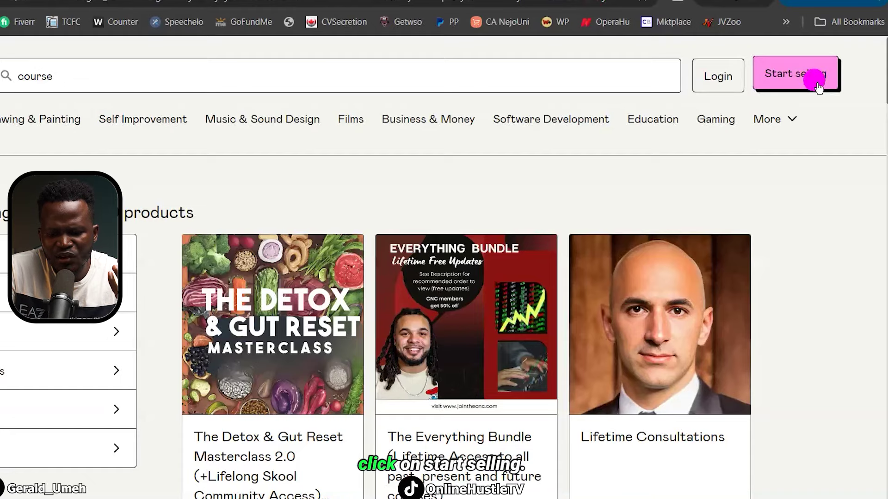
pyautogui.click(812, 102)
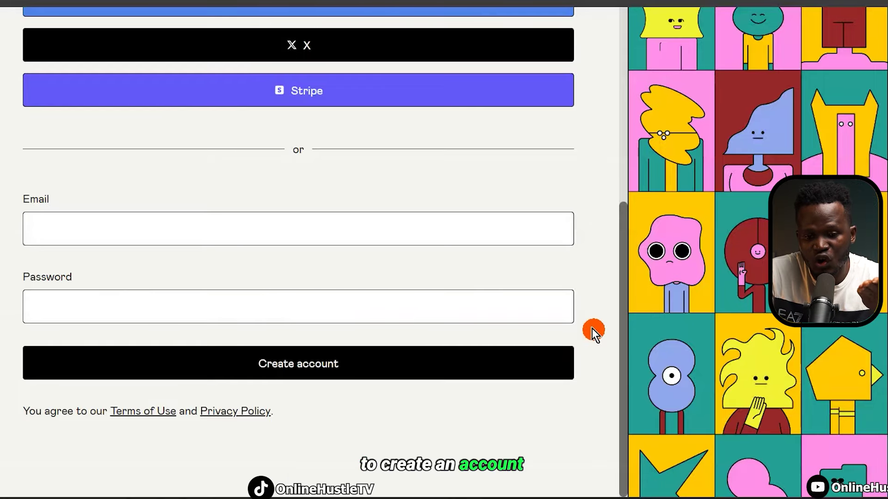
# Step: Log into the existing seller account, entering the emailed authentication token, to reach Products
pyautogui.scroll(7, 481, 191)
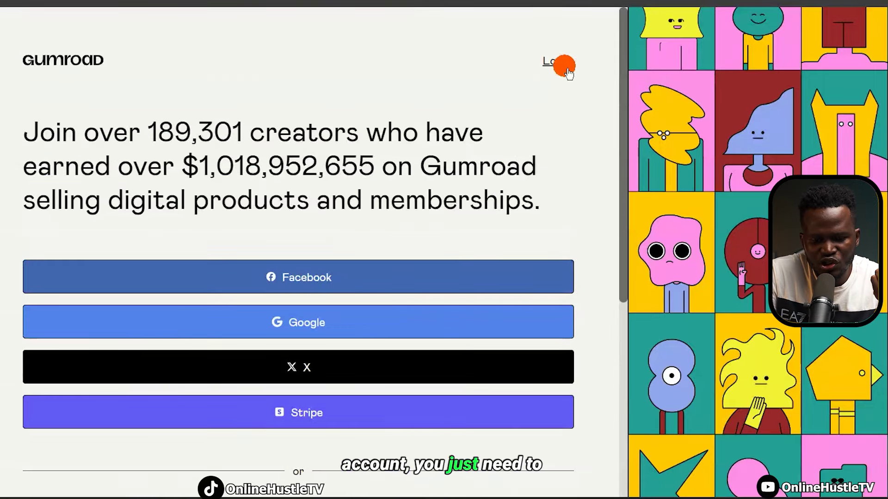
pyautogui.click(556, 65)
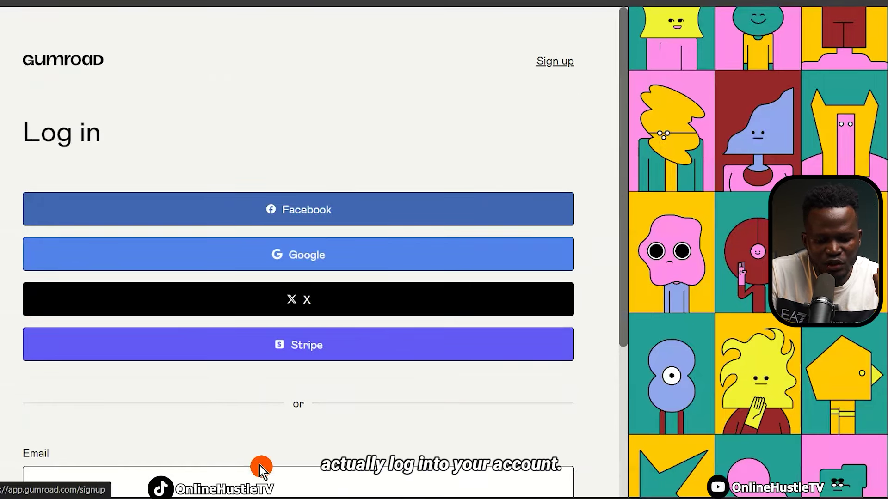
pyautogui.scroll(-3, 339, 422)
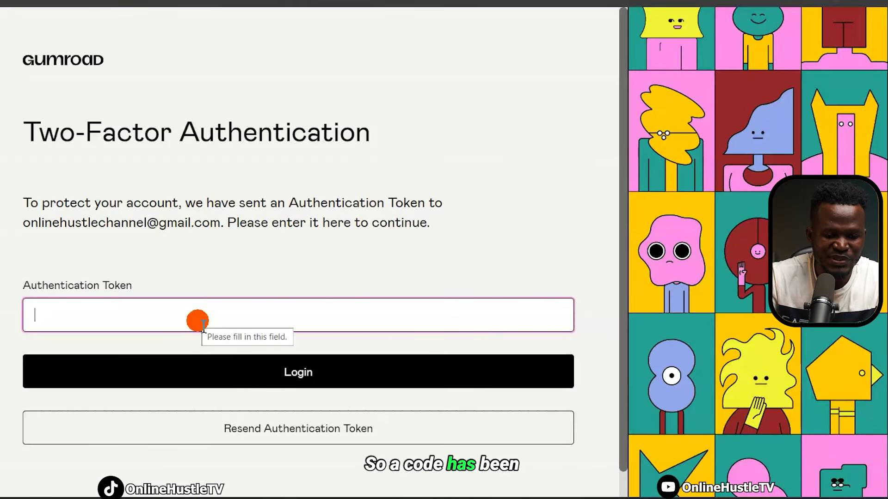
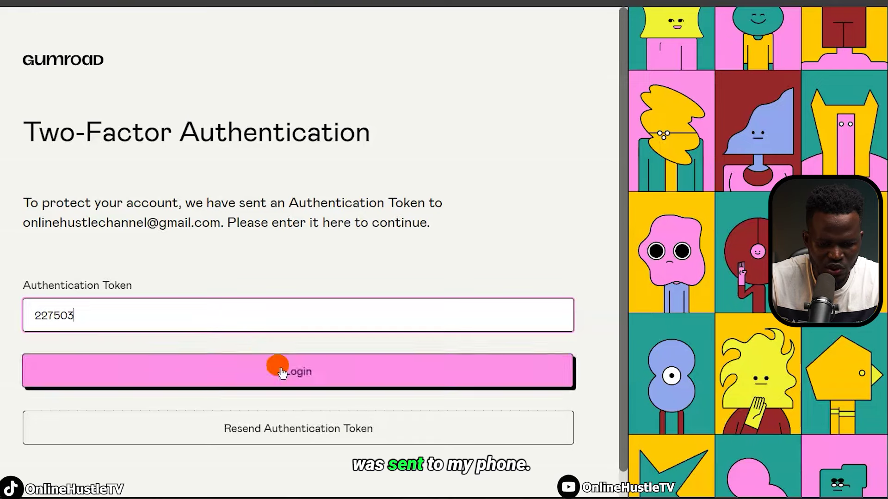
pyautogui.click(301, 375)
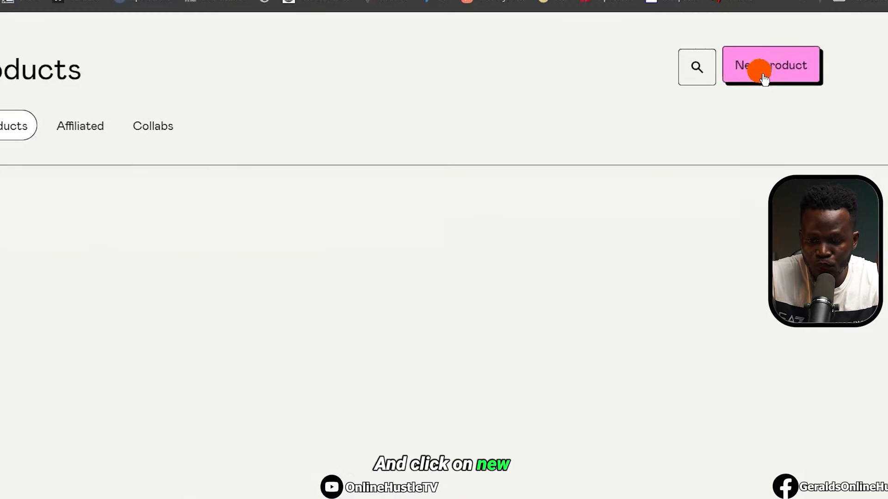
# Step: Start a new product and paste the copied Etsy listing title into its Name field
pyautogui.click(763, 76)
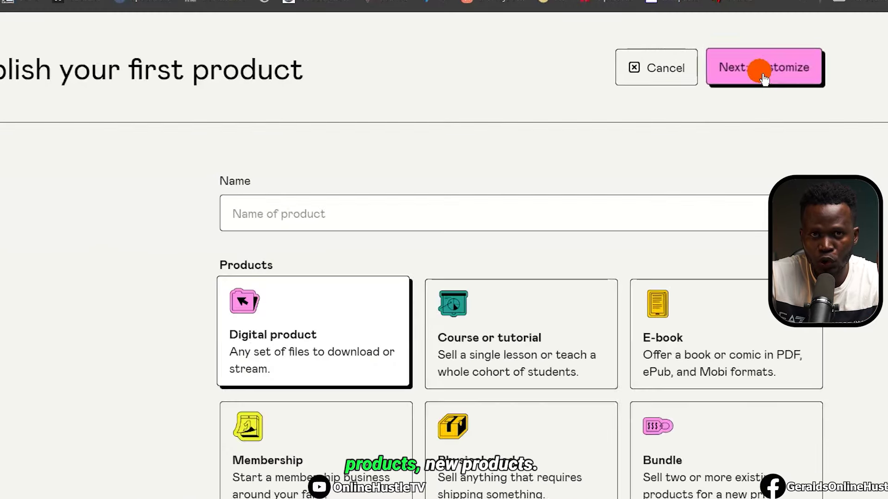
pyautogui.click(371, 207)
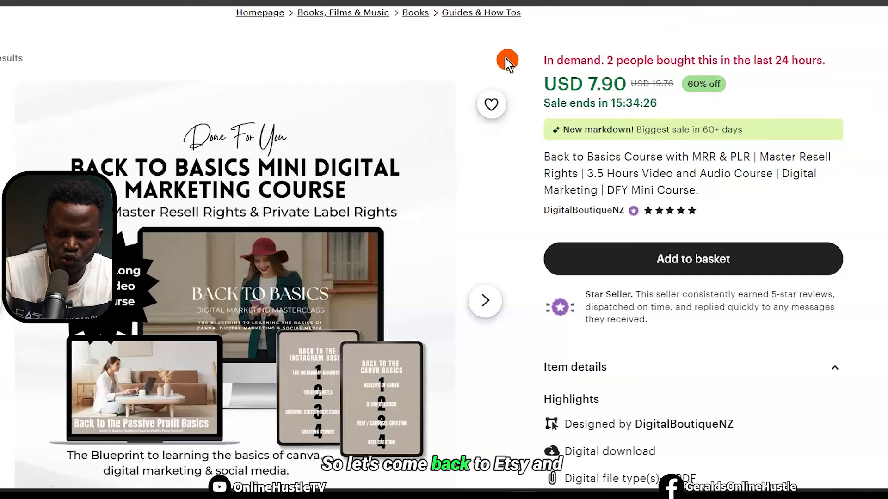
pyautogui.moveTo(553, 160); pyautogui.dragTo(715, 197)
pyautogui.rightClick(715, 196)
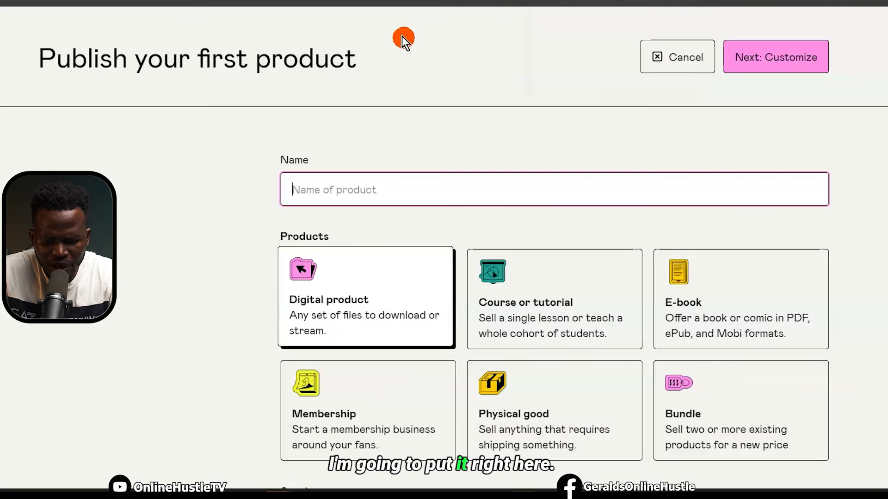
pyautogui.hotkey('ctrl', 'v')
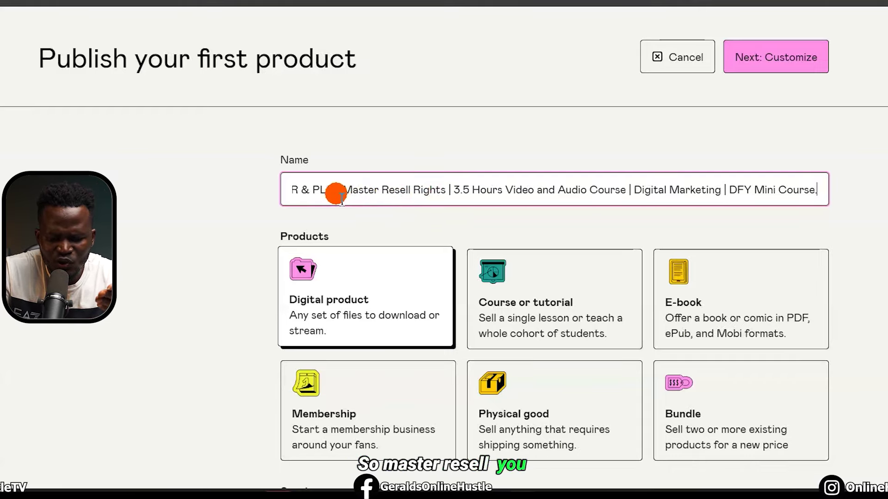
# Step: Reword the name to begin 'Back to Basics Digital Marketing Course with MRR & PLR'
pyautogui.moveTo(341, 194); pyautogui.dragTo(282, 192)
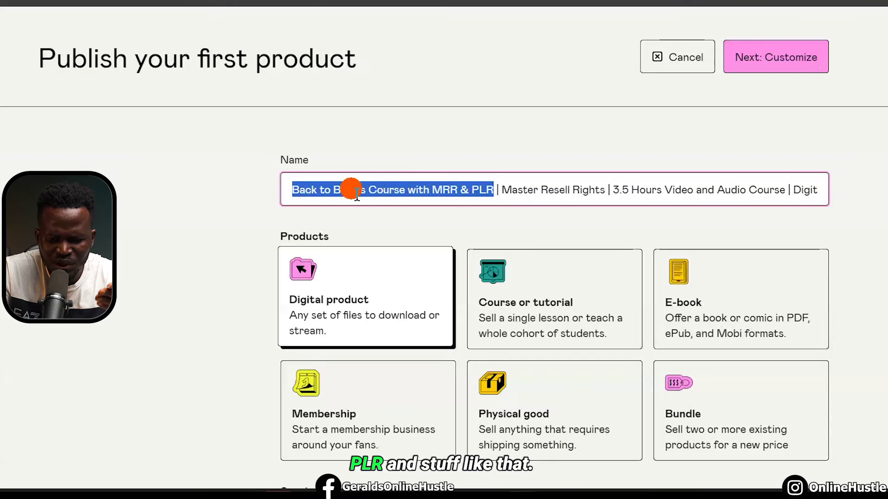
pyautogui.click(419, 190)
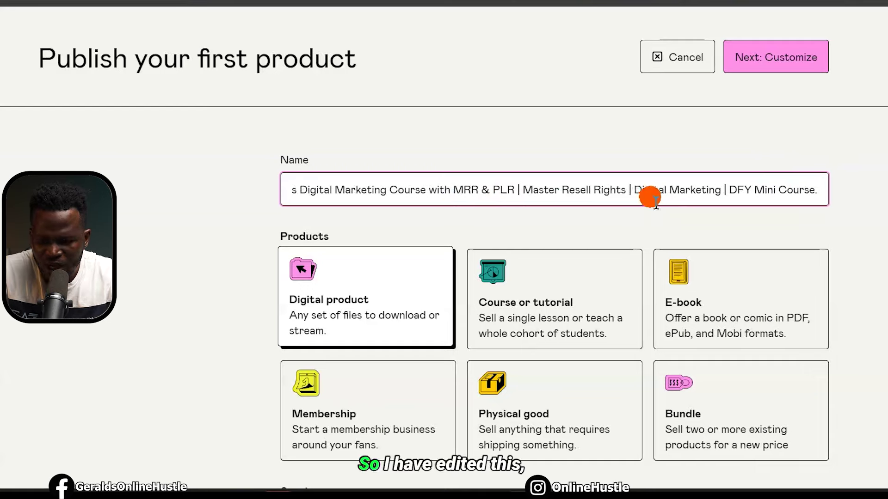
pyautogui.moveTo(364, 190); pyautogui.dragTo(199, 189)
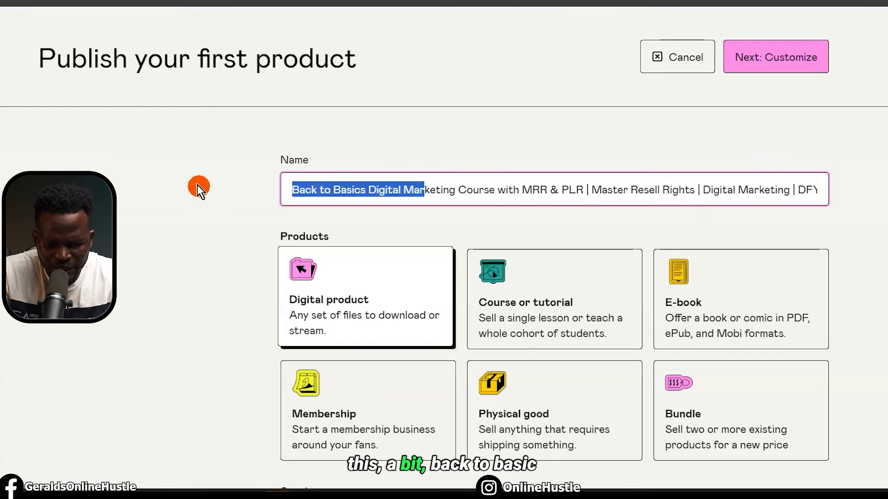
pyautogui.click(452, 200)
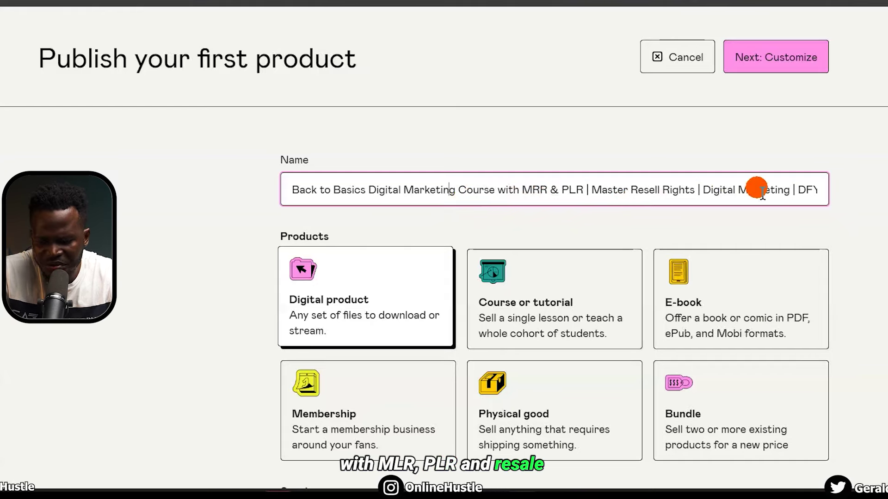
pyautogui.moveTo(771, 198); pyautogui.dragTo(861, 218)
pyautogui.click(861, 217)
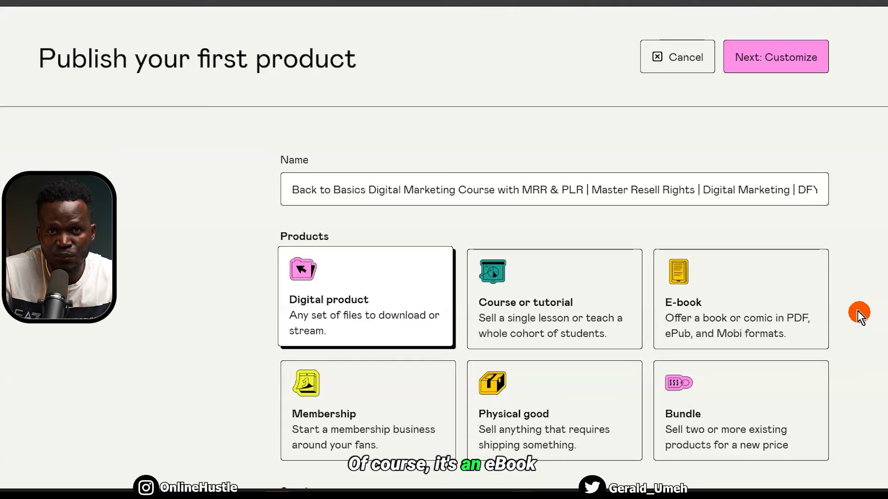
# Step: Choose the E-book product type, set the price to $2.99, and continue to Customize
pyautogui.click(721, 299)
pyautogui.scroll(-5, 855, 276)
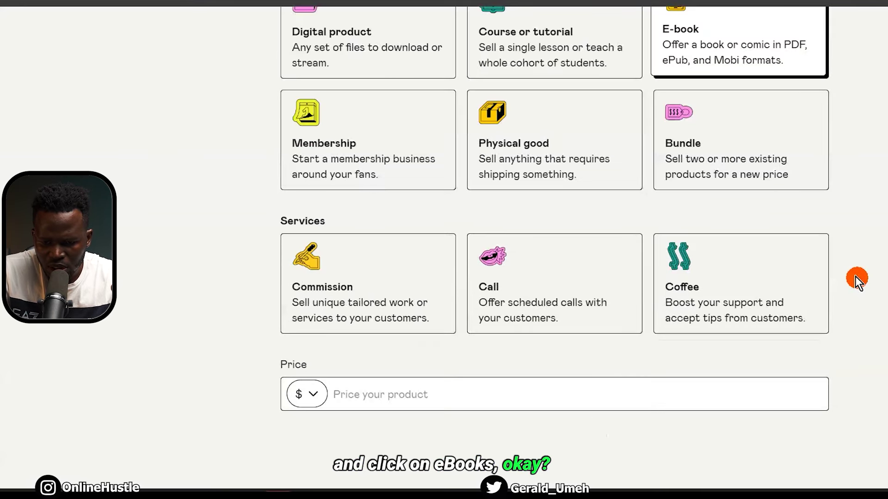
pyautogui.click(360, 399)
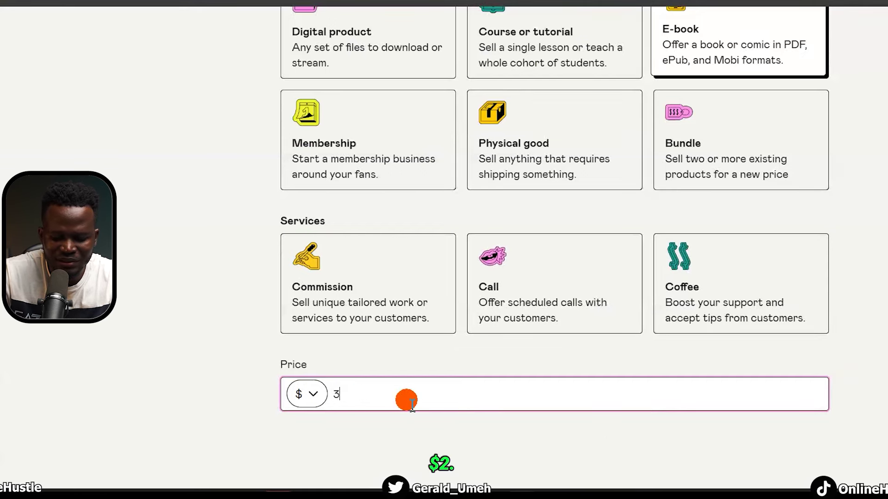
pyautogui.press('BackSpace')
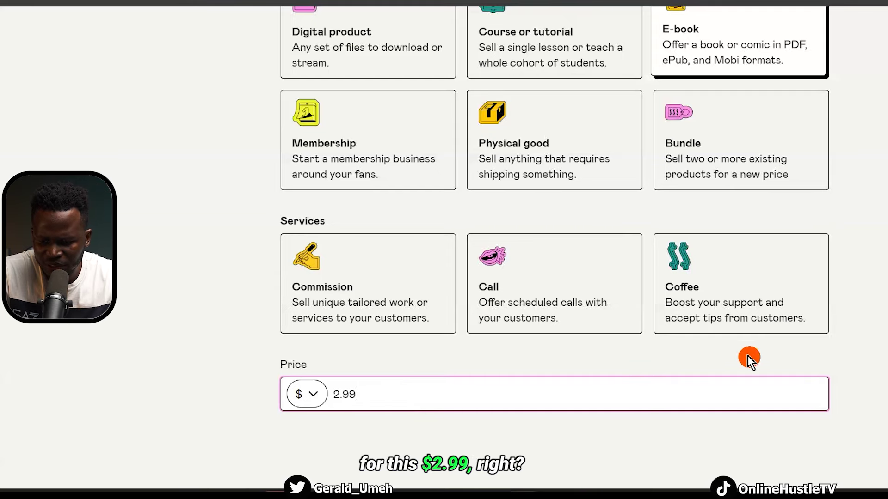
pyautogui.scroll(4, 803, 351)
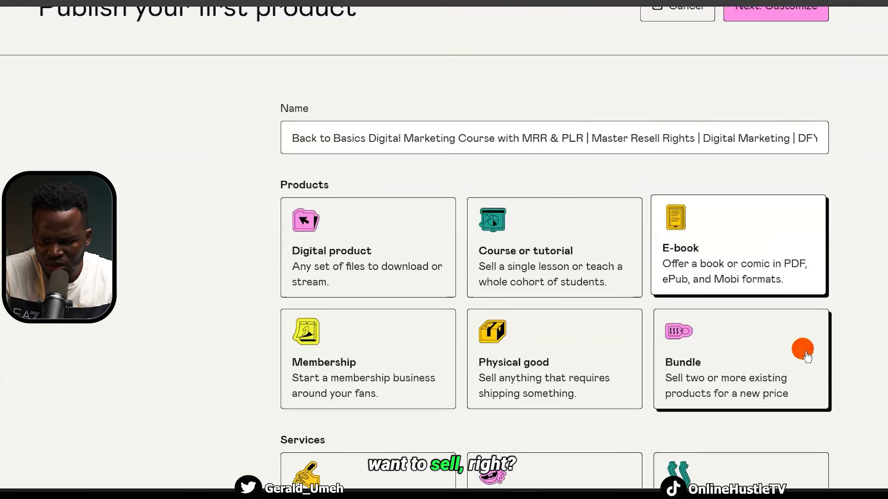
pyautogui.scroll(1, 805, 355)
pyautogui.click(780, 59)
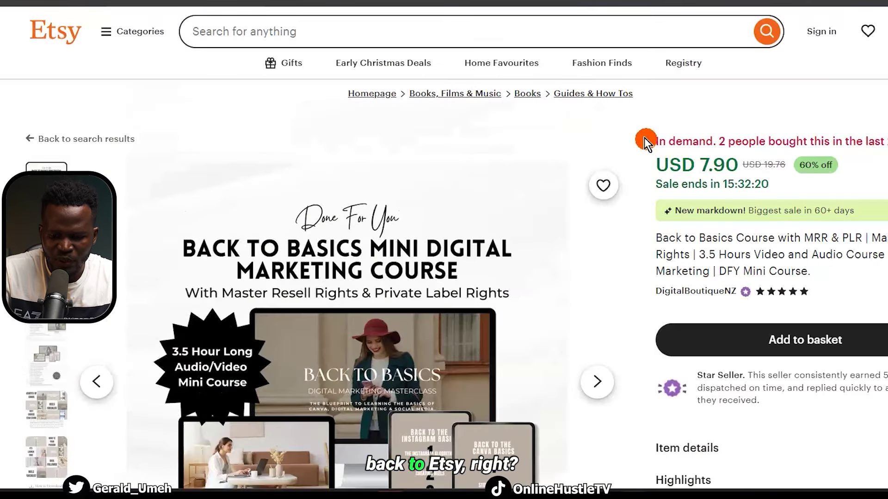
# Step: Expand the Etsy listing's About this item section and copy its full description
pyautogui.scroll(-7, 645, 138)
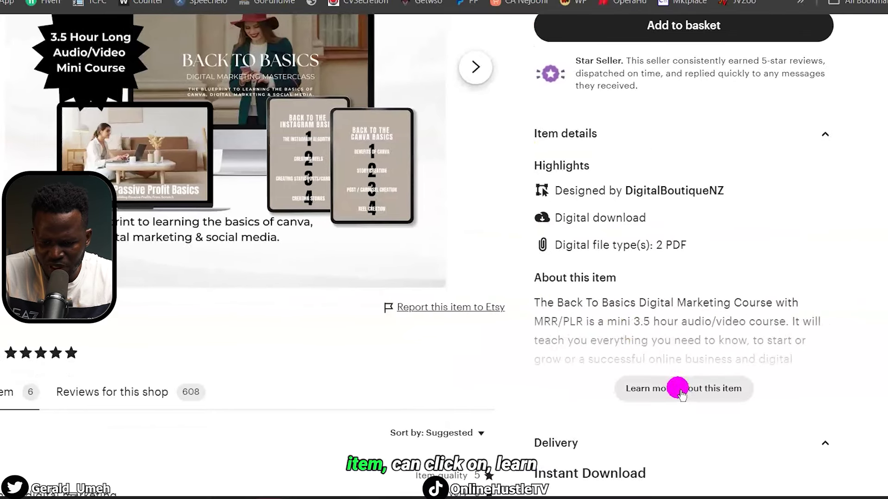
pyautogui.click(680, 389)
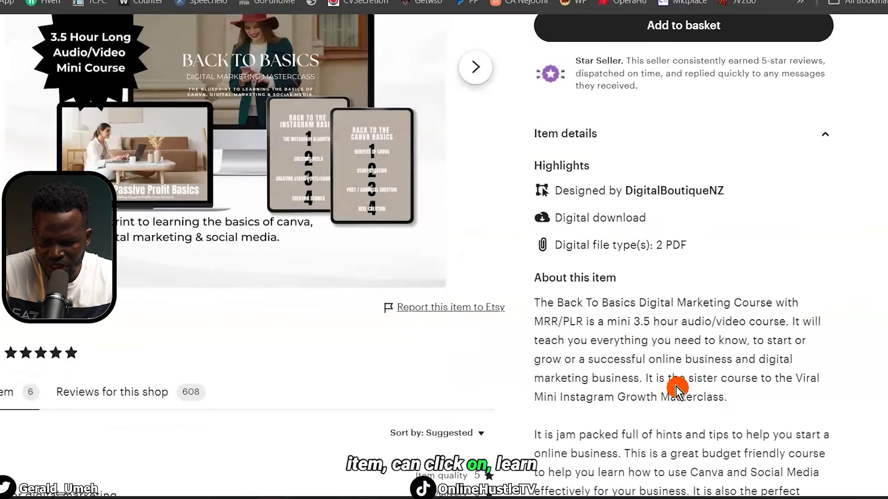
pyautogui.scroll(-5, 727, 288)
pyautogui.scroll(3, 727, 287)
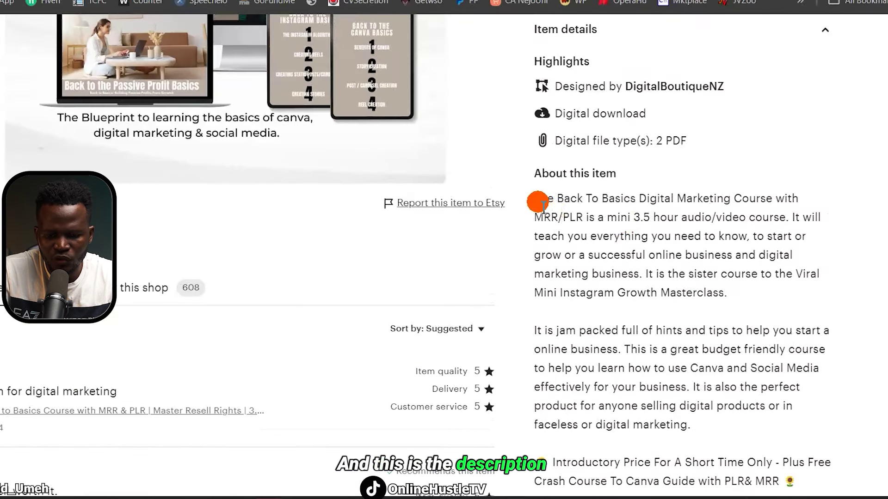
pyautogui.moveTo(536, 199); pyautogui.dragTo(705, 273)
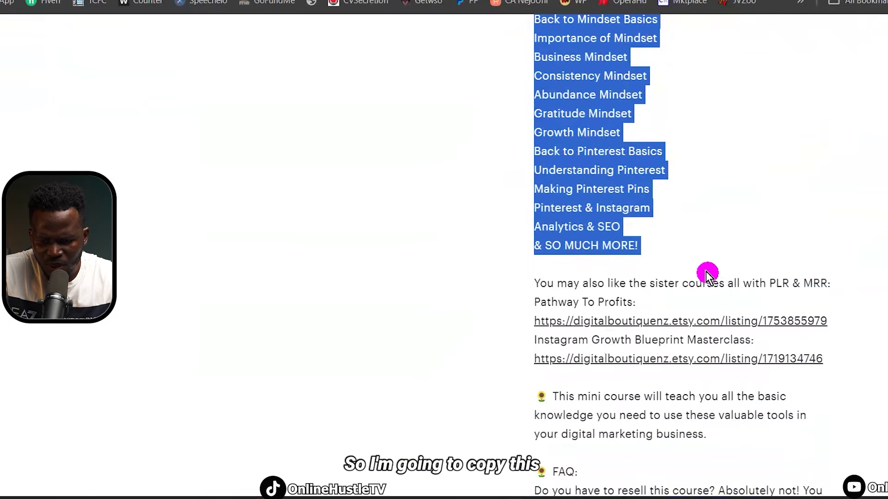
pyautogui.moveTo(645, 250); pyautogui.dragTo(644, 249)
pyautogui.hotkey('ctrl', 'c')
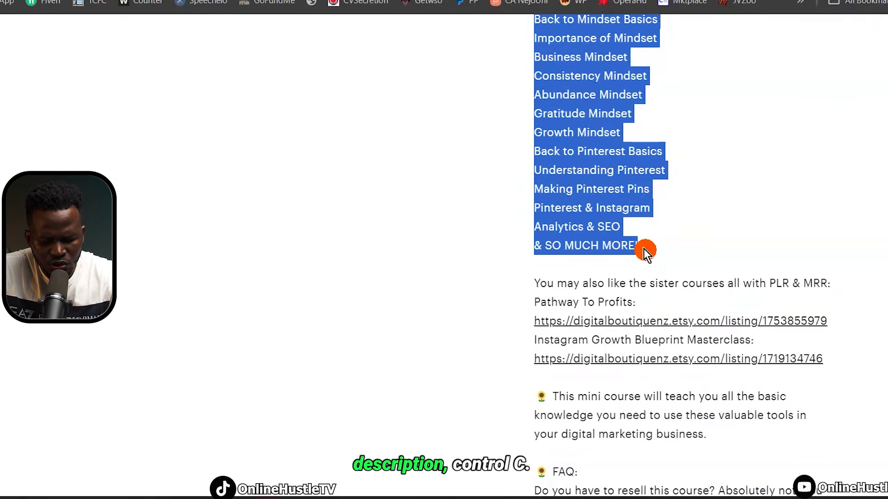
pyautogui.scroll(15, 643, 249)
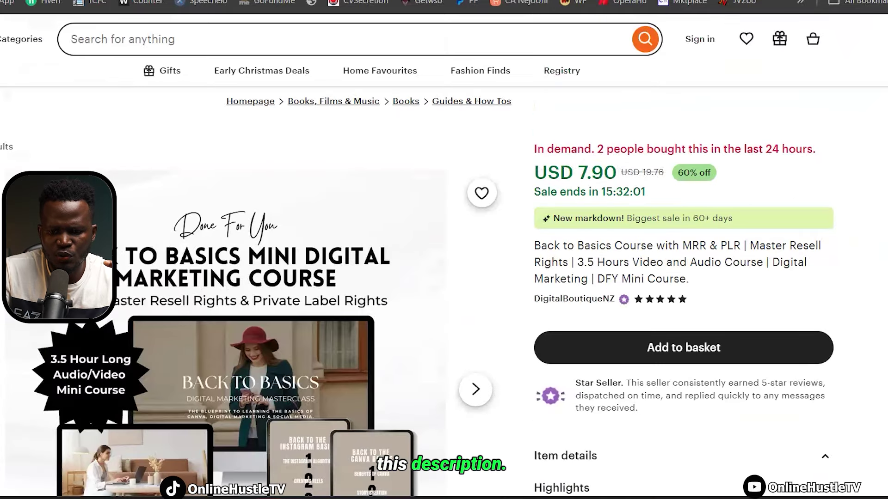
# Step: Ask ChatGPT to write a Gumroad course description, pasting the Etsy description as a sample
pyautogui.hotkey('ctrl', 'Tab')
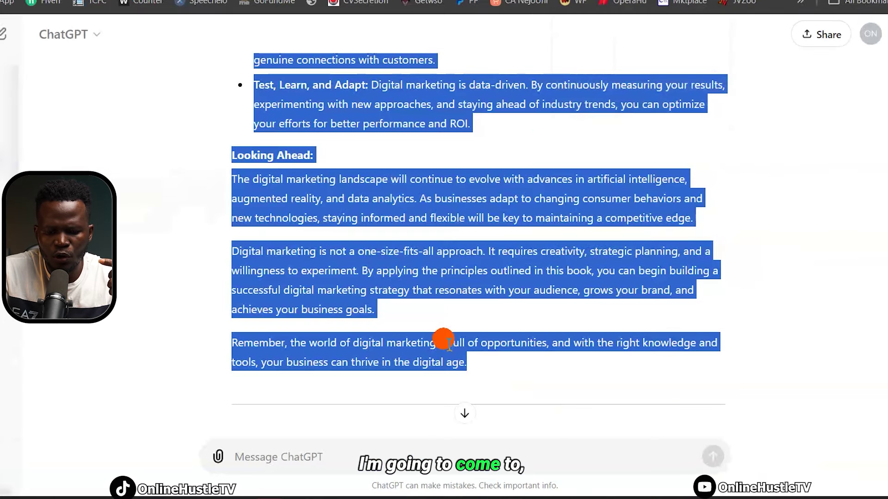
pyautogui.scroll(-2, 444, 339)
pyautogui.click(322, 448)
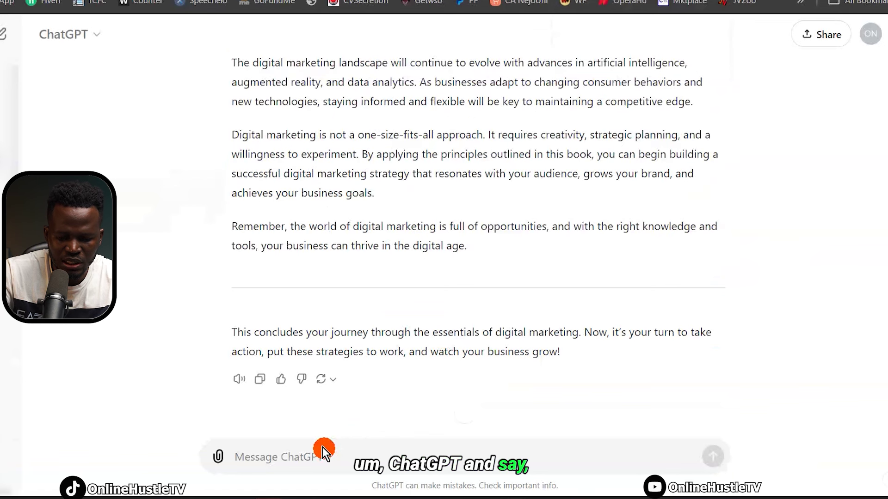
pyautogui.write('use this d')
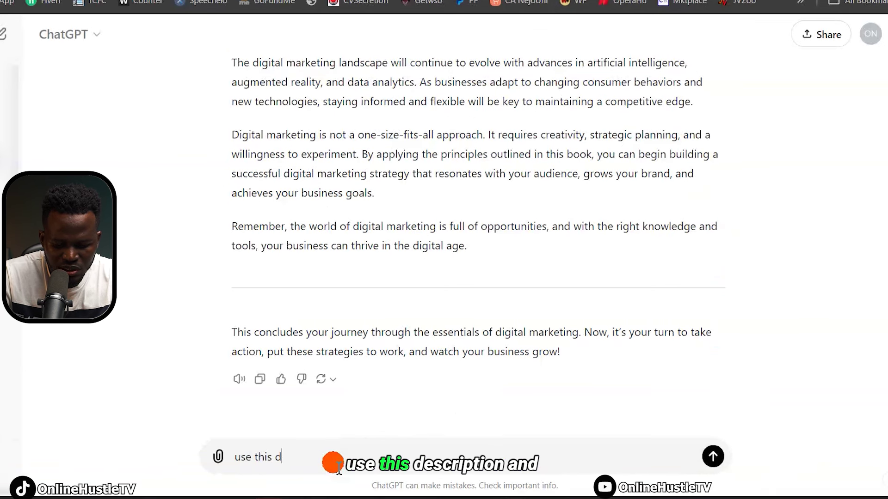
pyautogui.write('escription and write a description for this course o')
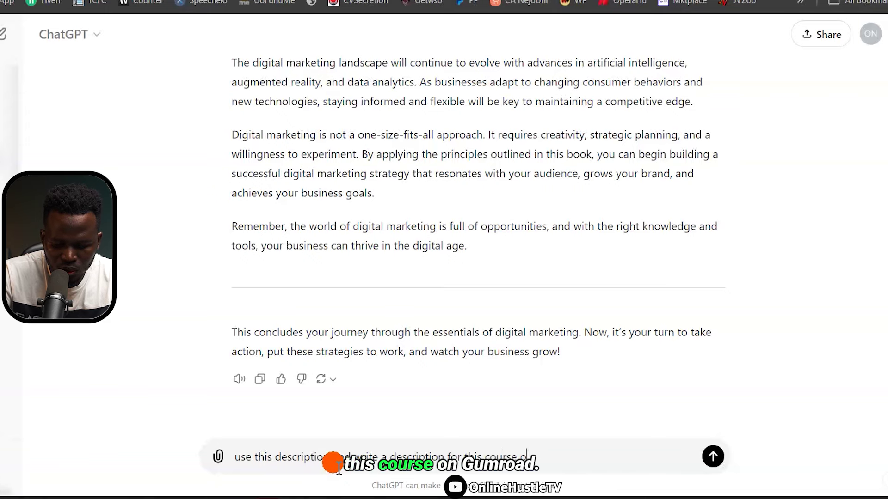
pyautogui.write('n gum road')
pyautogui.hotkey('shift', 'Return')
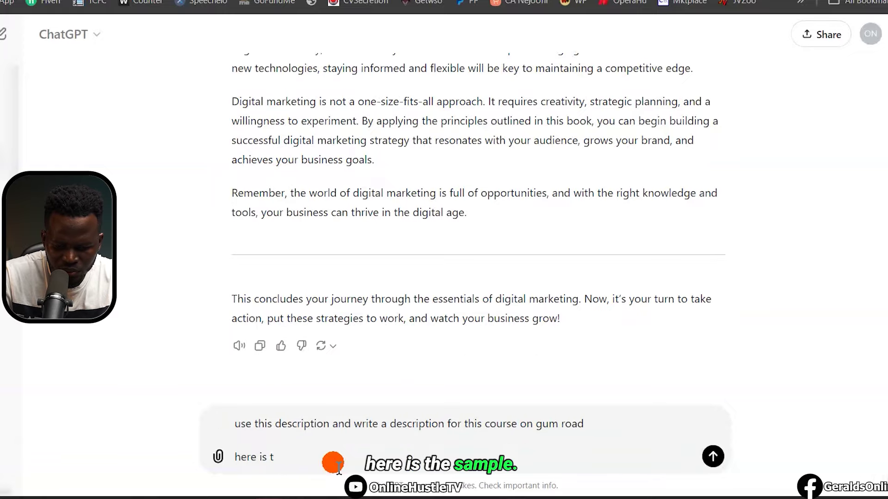
pyautogui.write('he sample')
pyautogui.hotkey('ctrl', 'v')
pyautogui.press('Return')
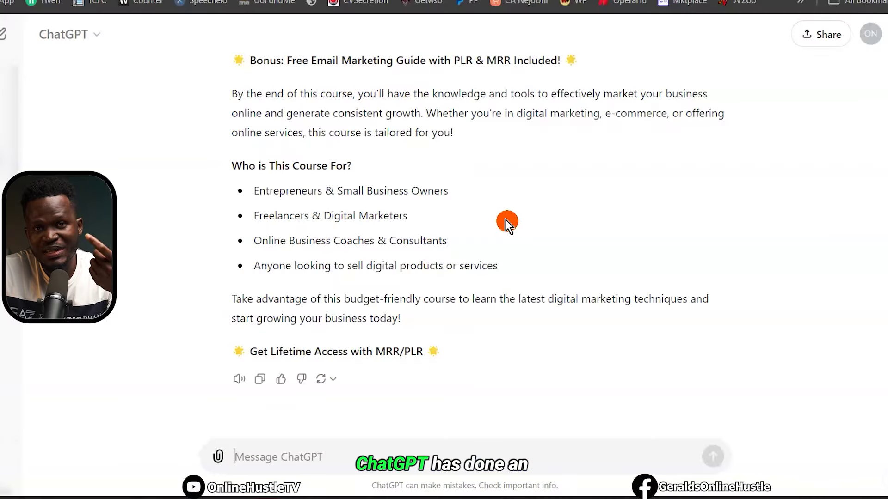
# Step: Copy ChatGPT's full 'Complete Digital Marketing Mastery Course with MRR/PLR' description reply
pyautogui.scroll(15, 507, 221)
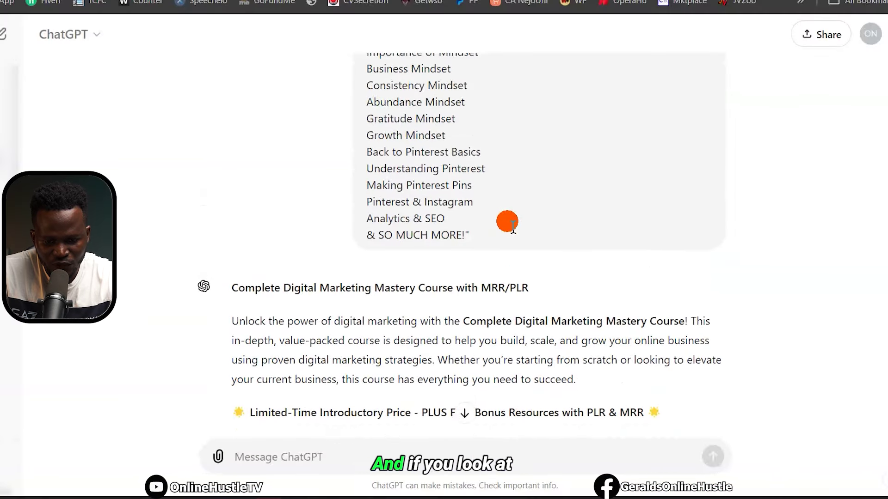
pyautogui.scroll(-3, 507, 221)
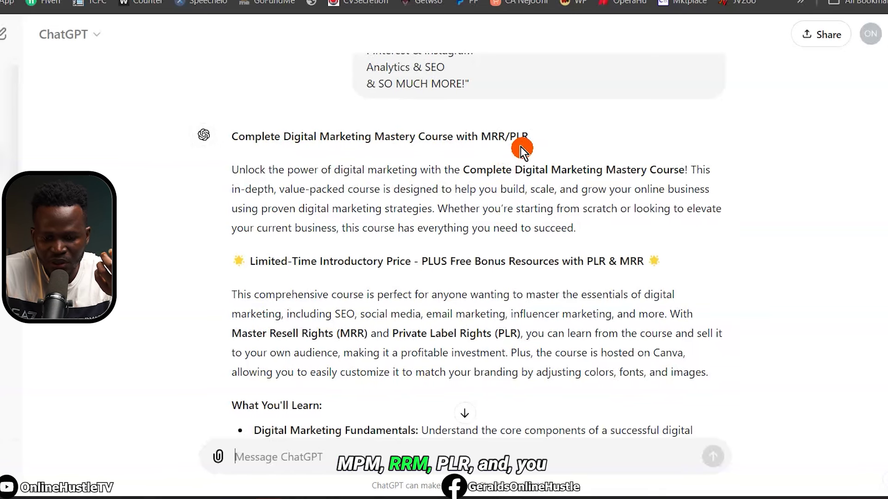
pyautogui.scroll(-4, 414, 270)
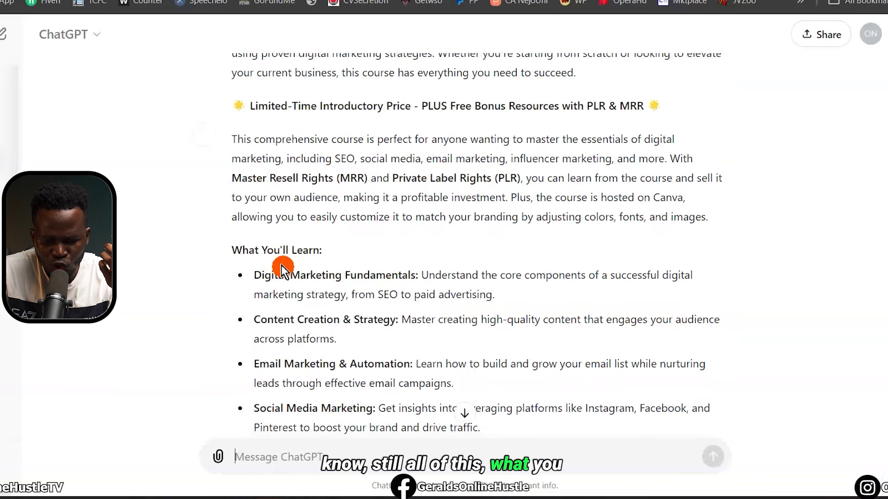
pyautogui.scroll(-6, 283, 214)
pyautogui.scroll(-4, 319, 355)
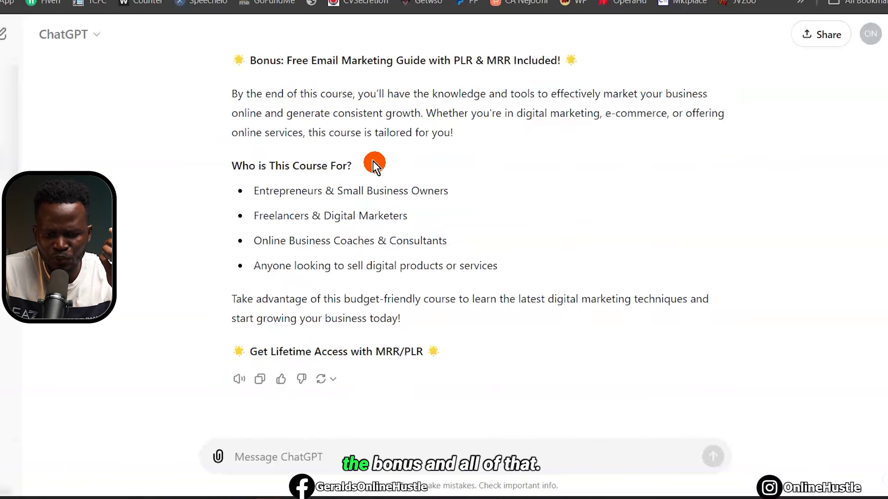
pyautogui.click(260, 379)
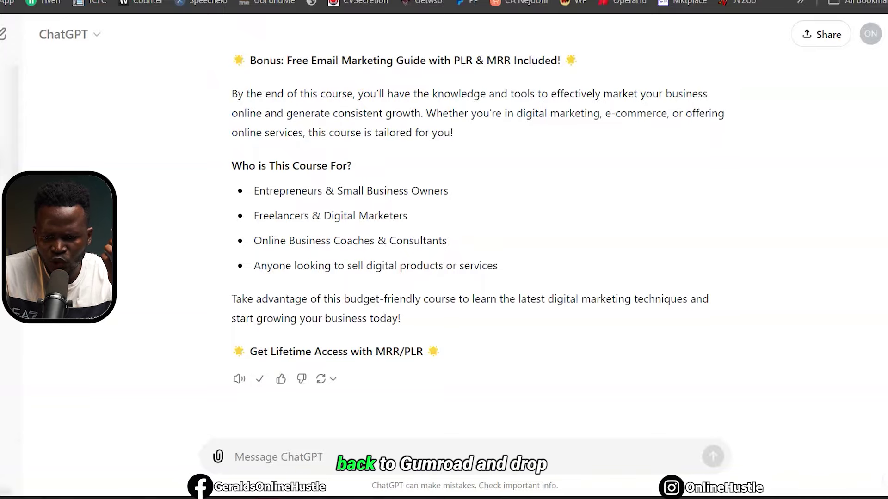
# Step: Paste the copied course description into the Gumroad product's Description box
pyautogui.hotkey('ctrl', 'Tab')
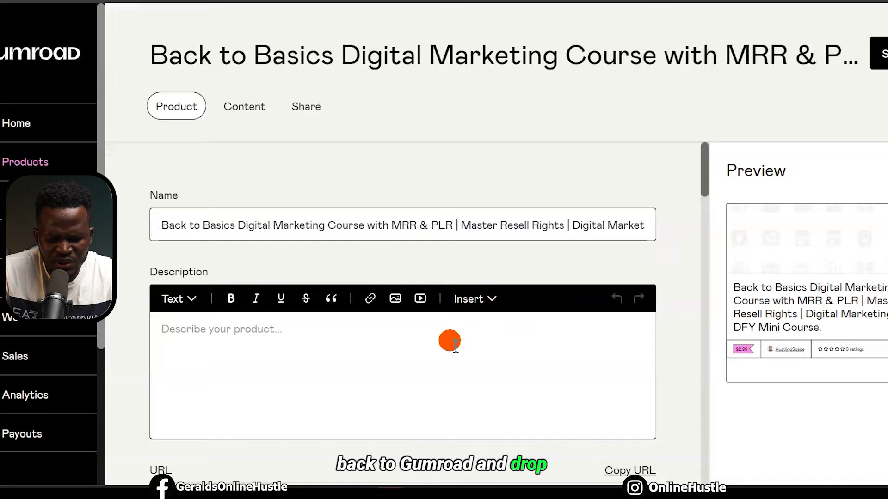
pyautogui.click(388, 347)
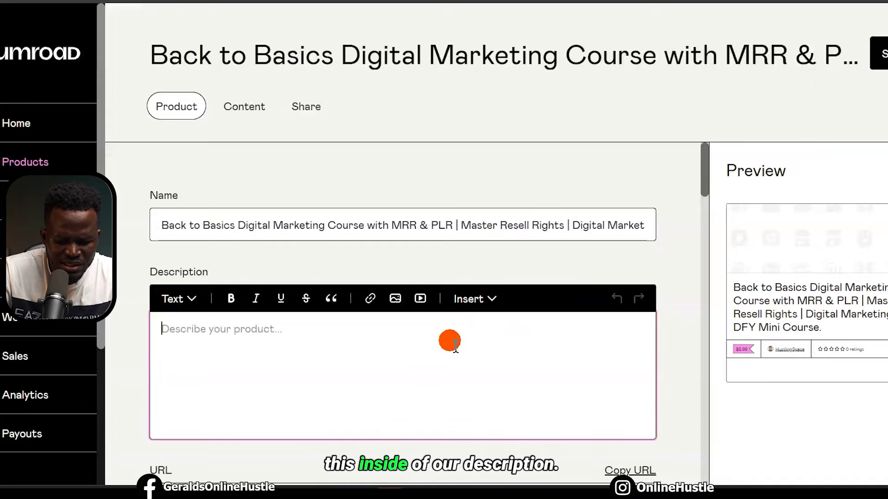
pyautogui.hotkey('ctrl', 'v')
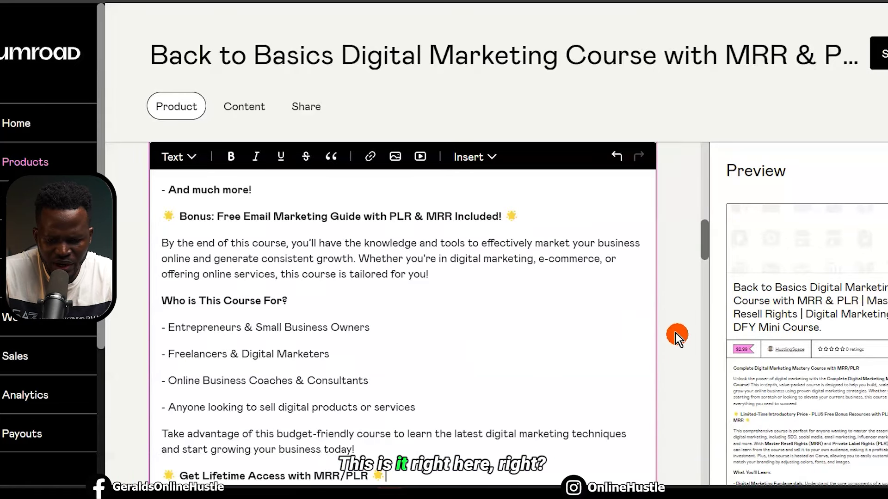
pyautogui.scroll(-3, 676, 333)
pyautogui.scroll(-2, 675, 333)
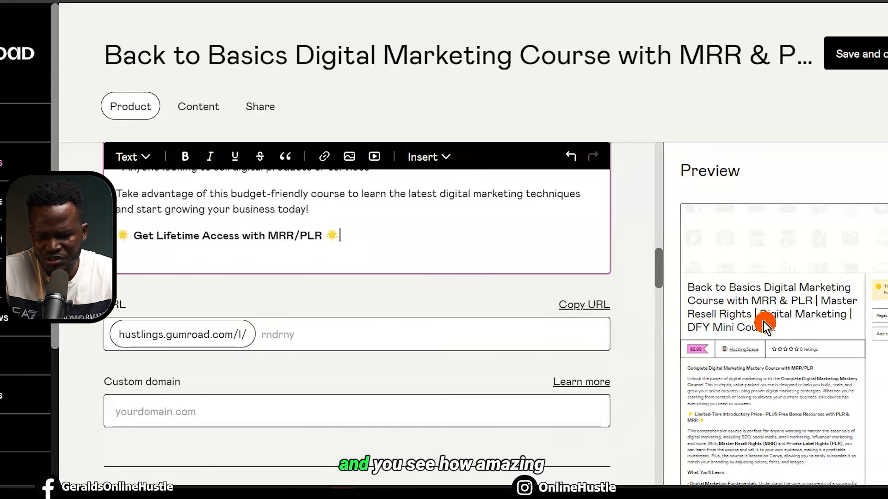
pyautogui.scroll(-3, 809, 321)
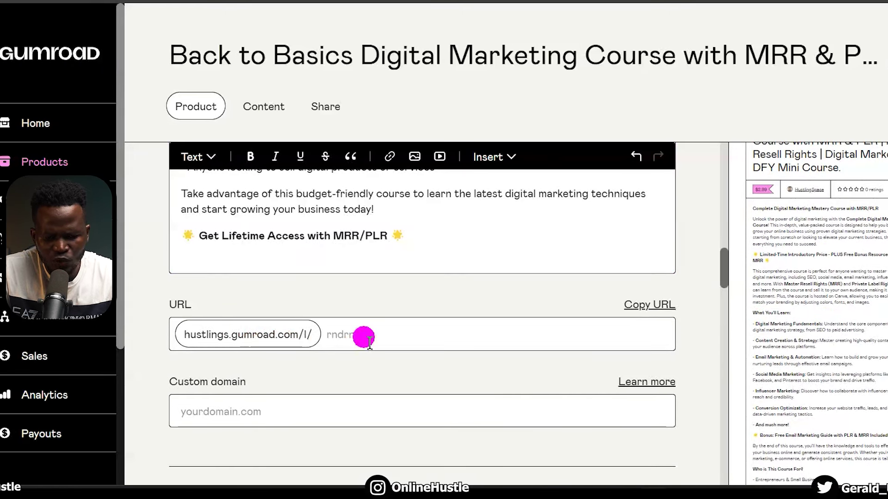
# Step: Set the product URL slug to 'basicdigitalmarketing'
pyautogui.click(368, 341)
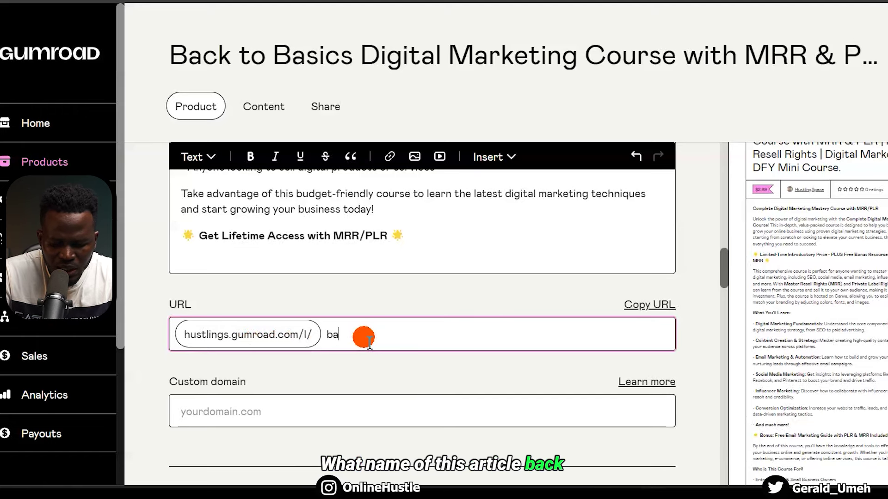
pyautogui.write('ba')
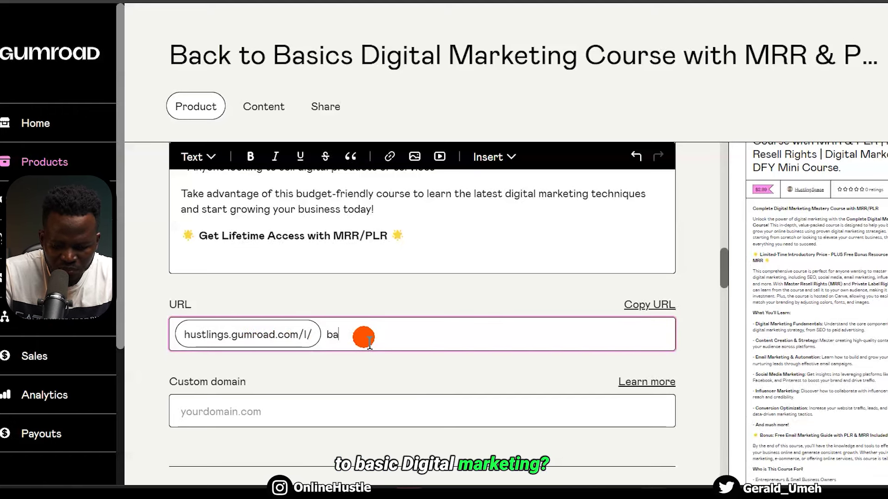
pyautogui.write('sic')
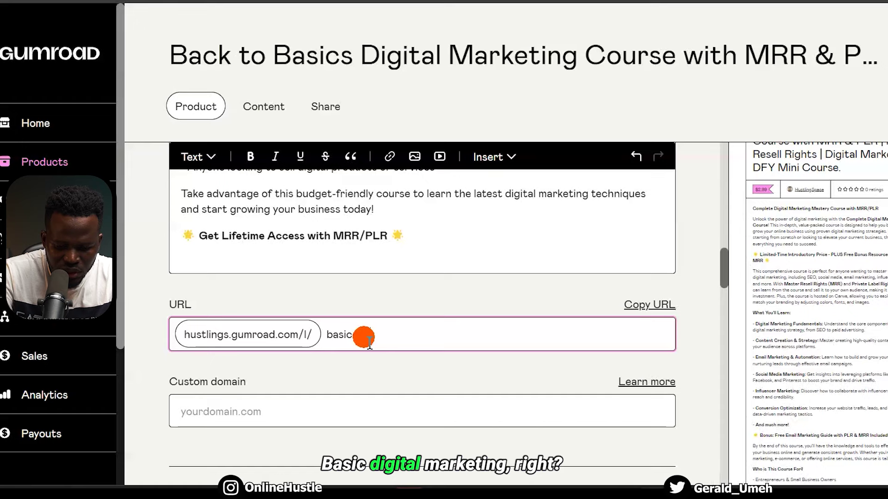
pyautogui.write('digitalmarketing')
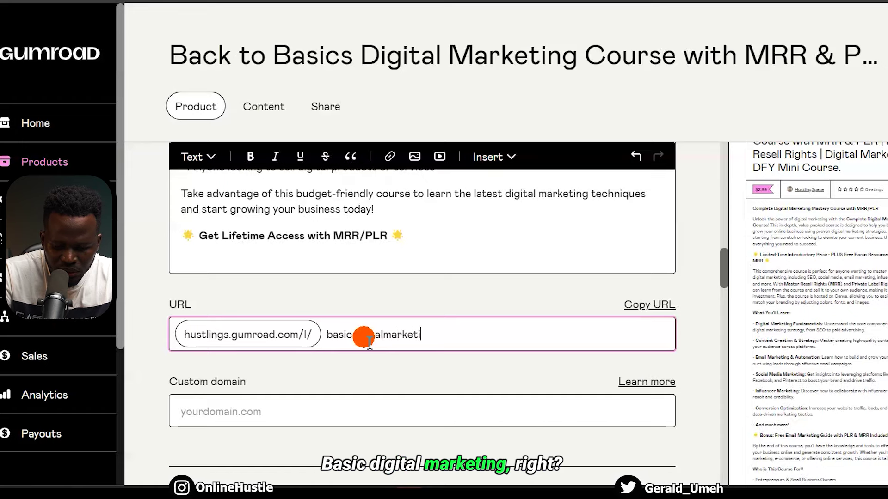
pyautogui.click(702, 329)
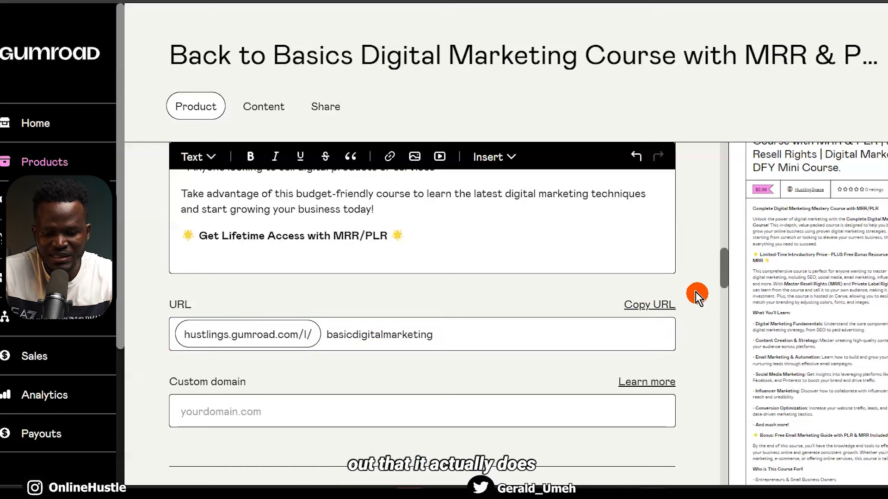
pyautogui.scroll(-2, 698, 325)
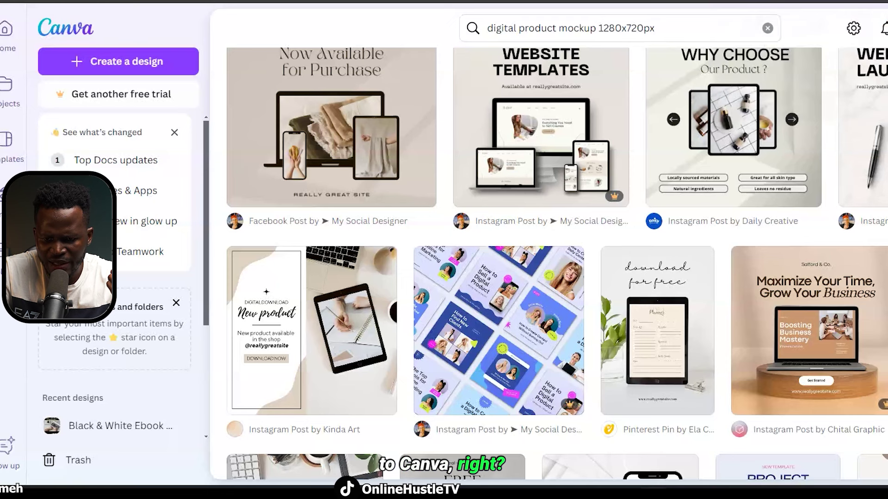
# Step: Scroll to the top of Canva's 'digital product mockup 1280x720px' search results
pyautogui.scroll(9, 555, 231)
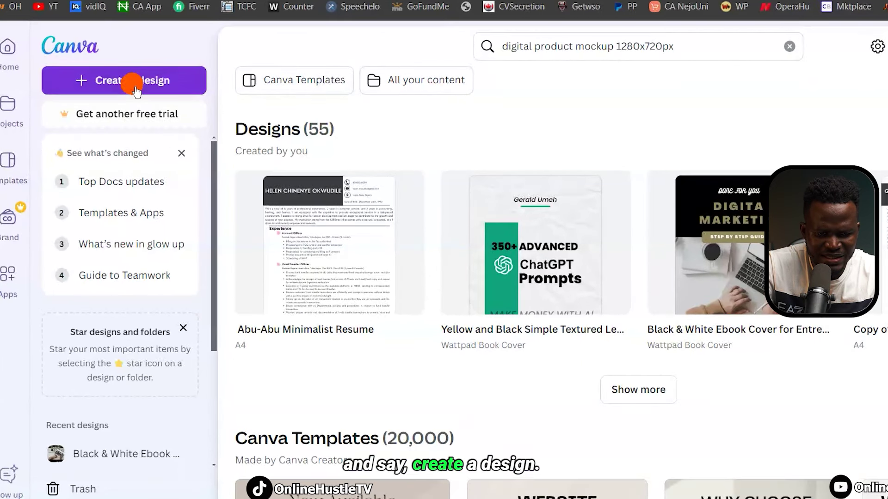
# Step: Create a new custom-size Canva design of 1280 × 720 px
pyautogui.click(130, 82)
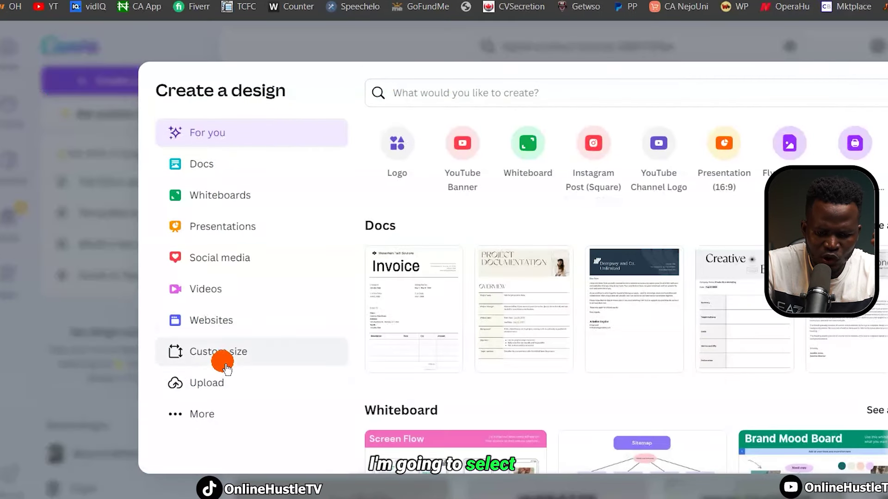
pyautogui.click(223, 355)
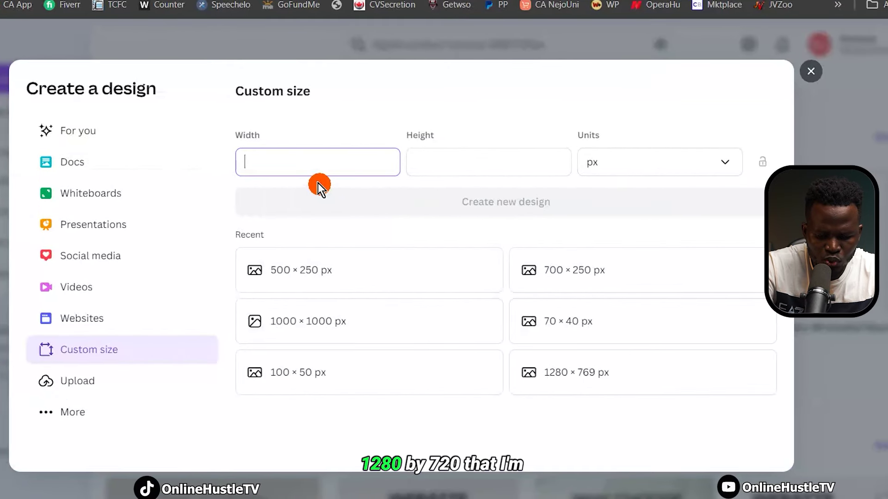
pyautogui.write('1280')
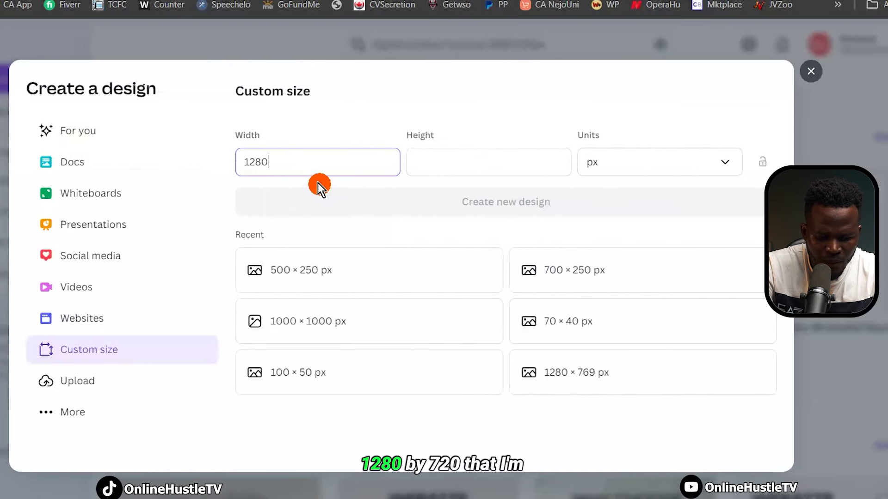
pyautogui.press('Tab')
pyautogui.write('720')
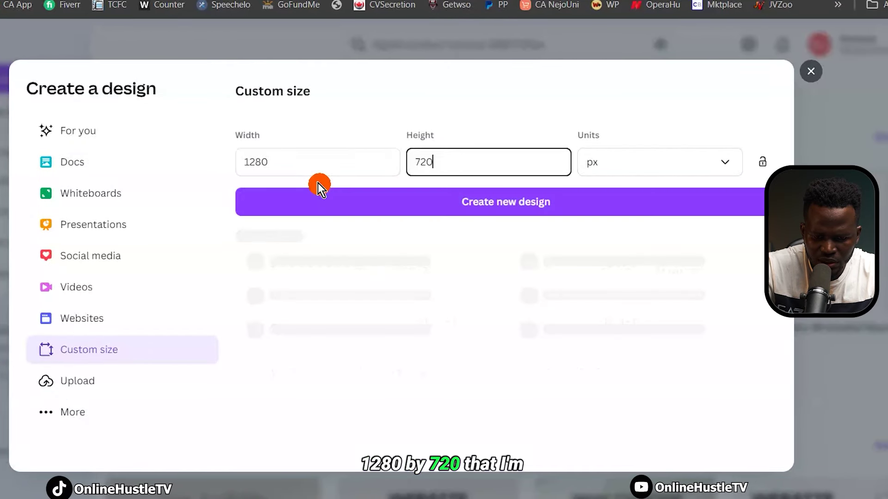
pyautogui.click(510, 202)
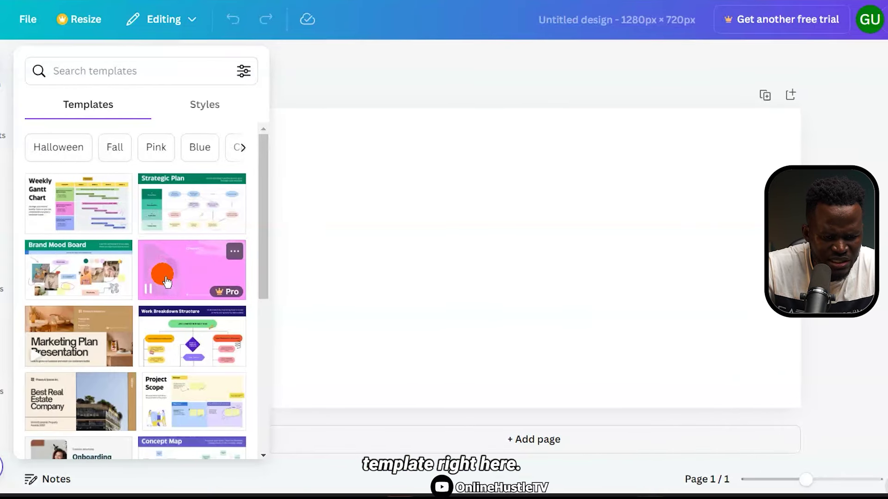
# Step: Search Canva templates for 'course mockup'
pyautogui.click(117, 77)
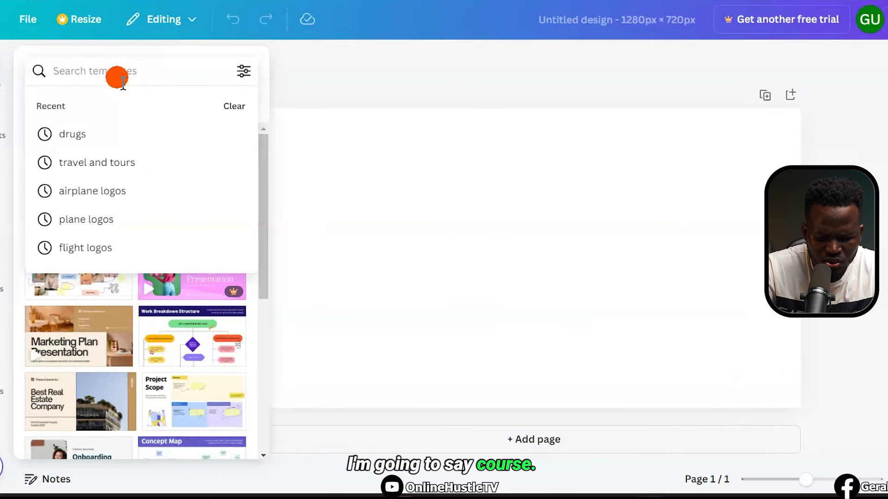
pyautogui.write('course ')
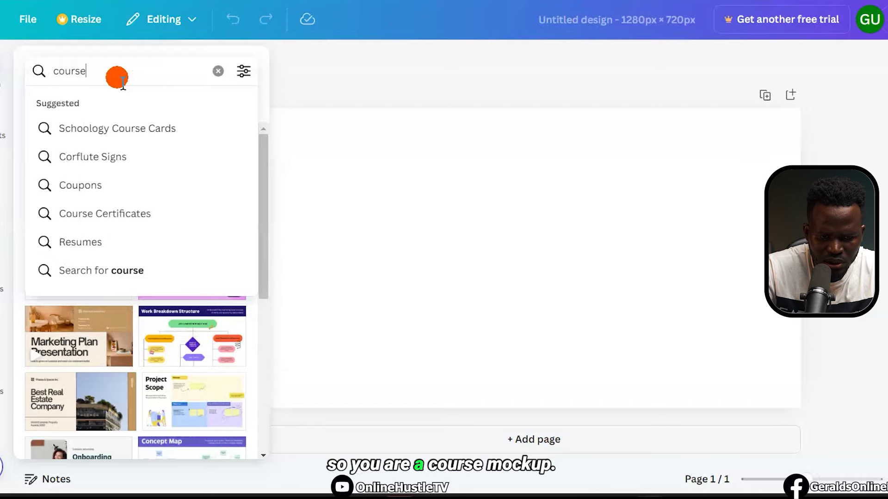
pyautogui.write('mockup')
pyautogui.press('Return')
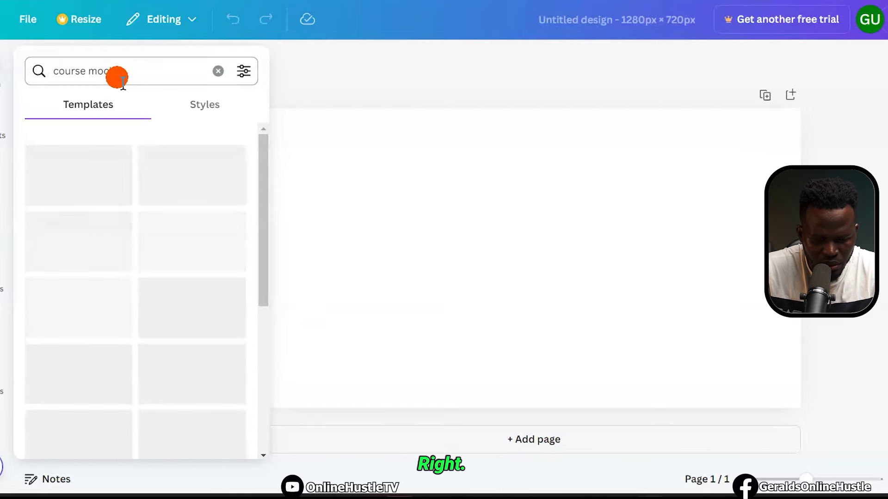
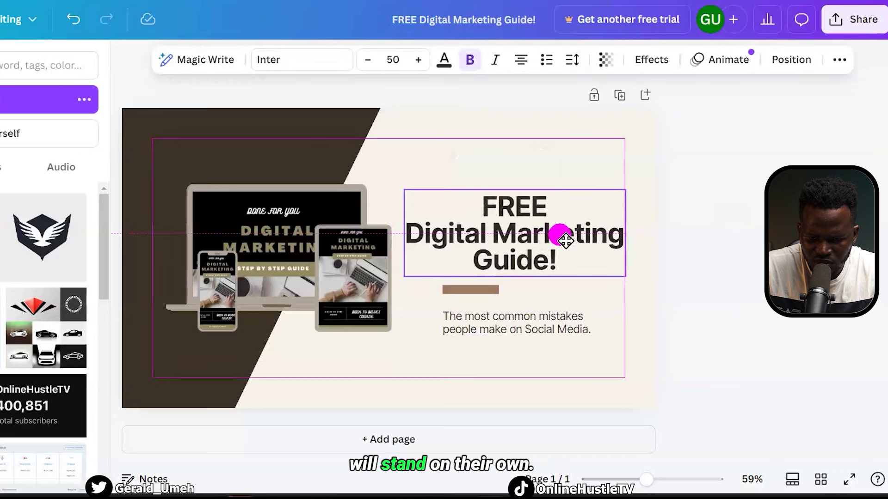
# Step: Copy the course heading from the Gumroad description and paste it over the Canva headline
pyautogui.click(737, 246)
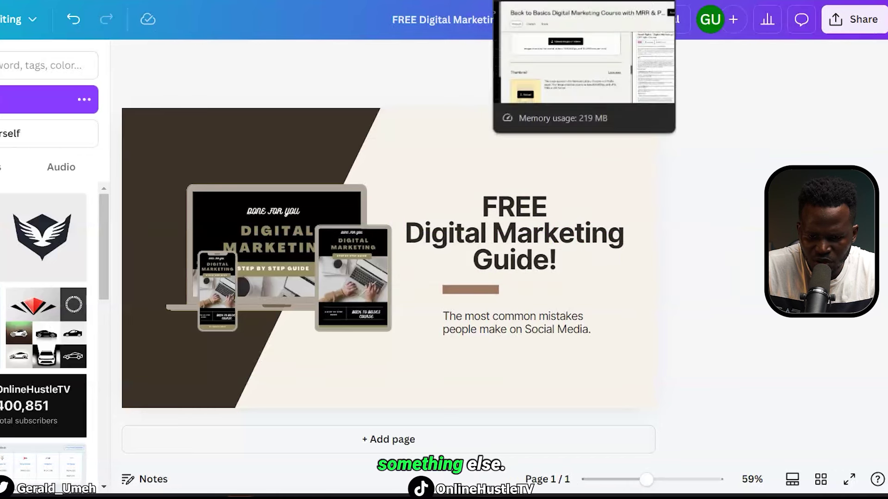
pyautogui.click(531, 2)
pyautogui.scroll(5, 499, 231)
pyautogui.scroll(8, 557, 247)
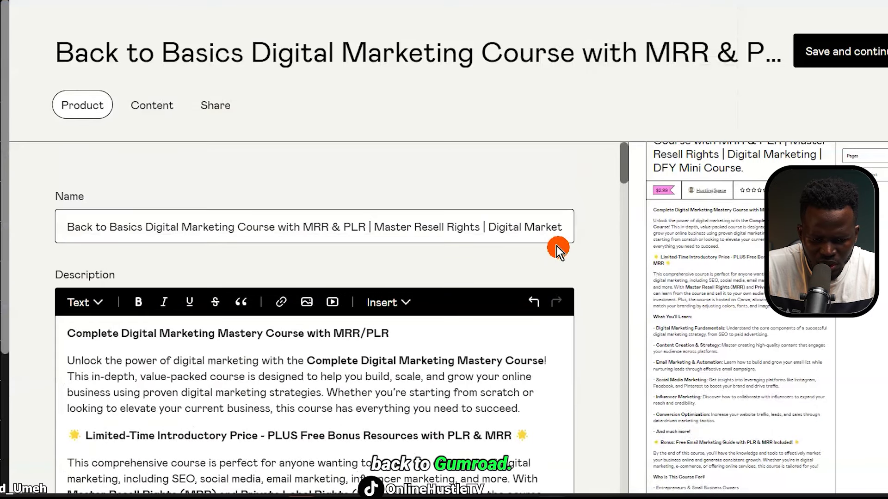
pyautogui.scroll(-1, 556, 245)
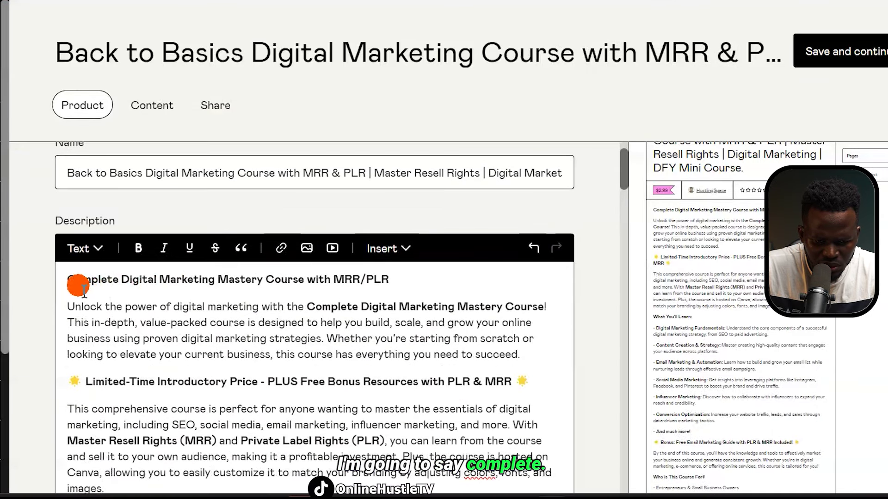
pyautogui.moveTo(73, 280); pyautogui.dragTo(406, 287)
pyautogui.hotkey('ctrl', 'c')
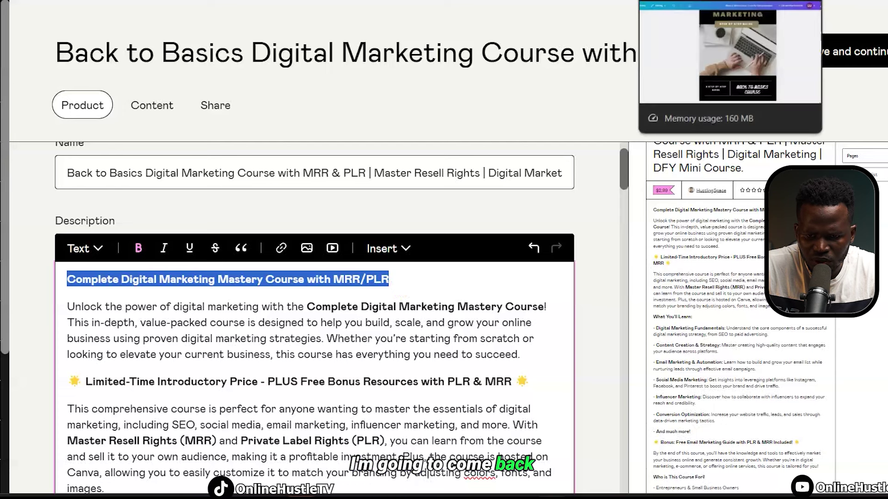
pyautogui.click(647, 1)
pyautogui.click(572, 237)
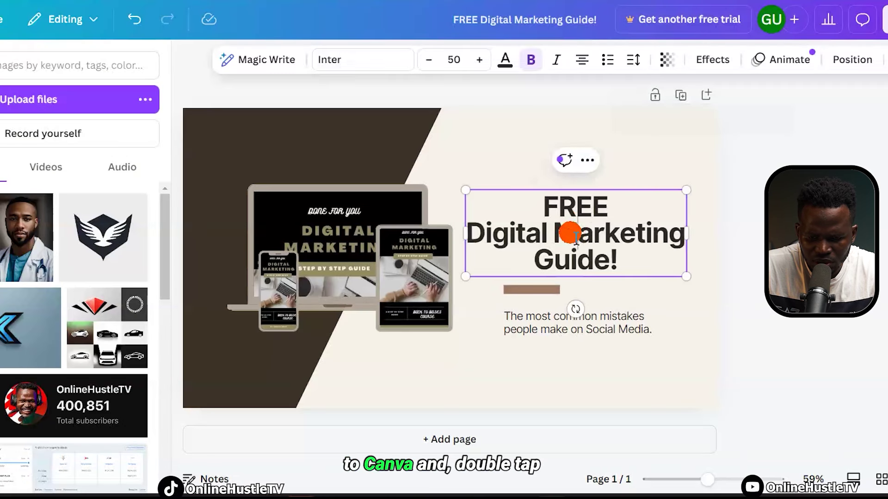
pyautogui.doubleClick(573, 236)
pyautogui.hotkey('ctrl', 'a')
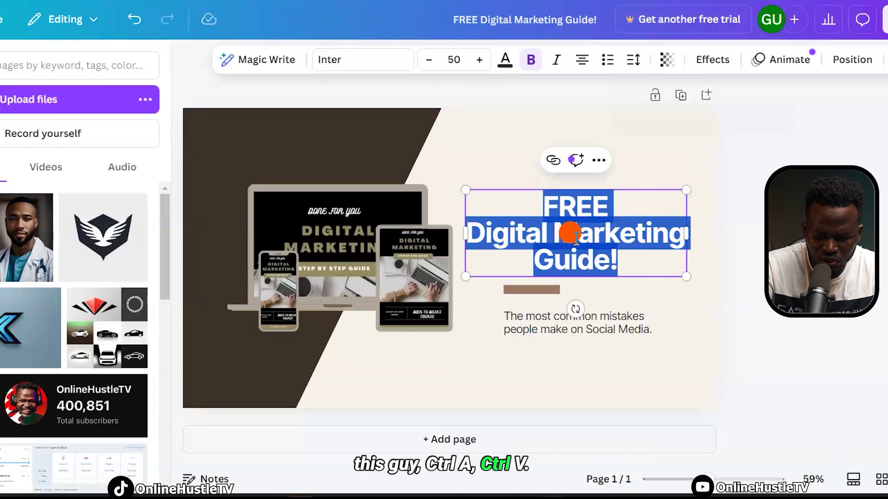
pyautogui.hotkey('ctrl', 'v')
pyautogui.press('Escape')
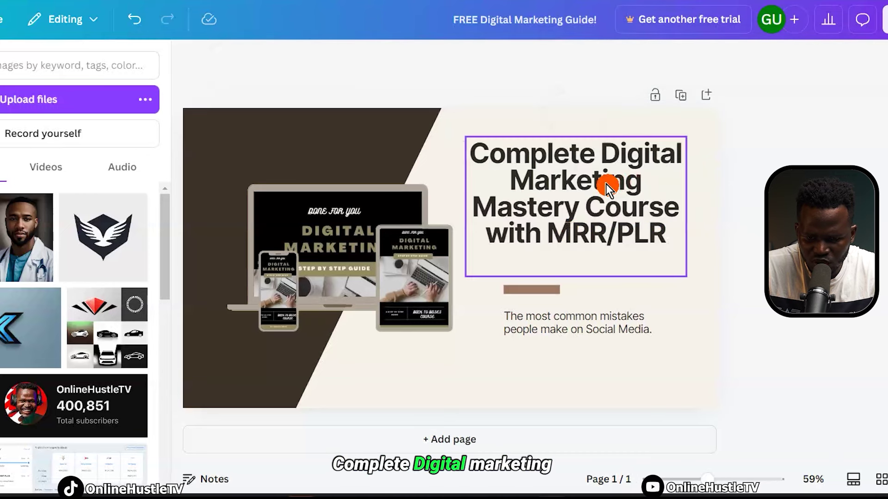
# Step: Put 'Complete' on its own line and widen the headline's line spacing to about 1.2
pyautogui.moveTo(603, 191); pyautogui.dragTo(614, 225)
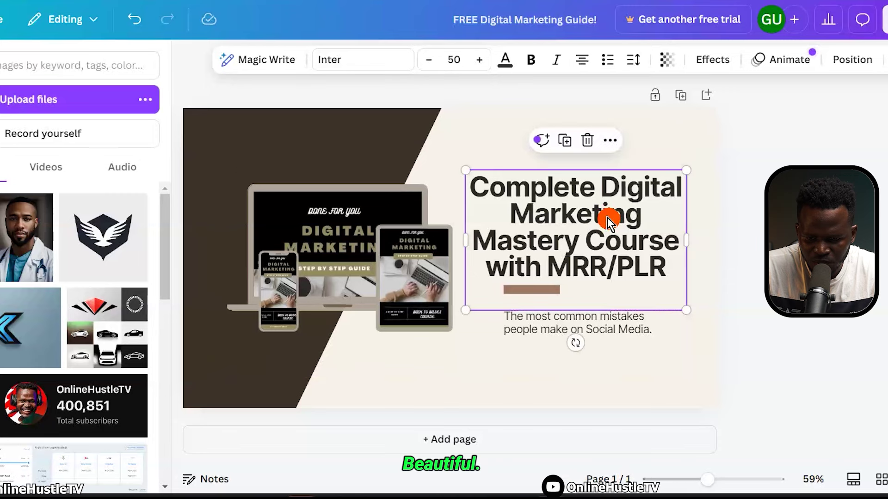
pyautogui.doubleClick(604, 193)
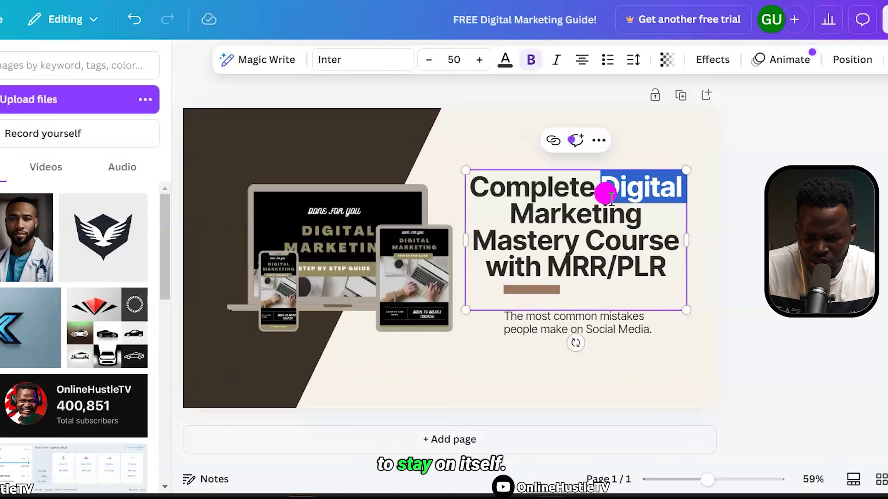
pyautogui.press('Left')
pyautogui.press('Return')
pyautogui.moveTo(634, 208); pyautogui.dragTo(634, 201)
pyautogui.click(743, 198)
pyautogui.click(600, 212)
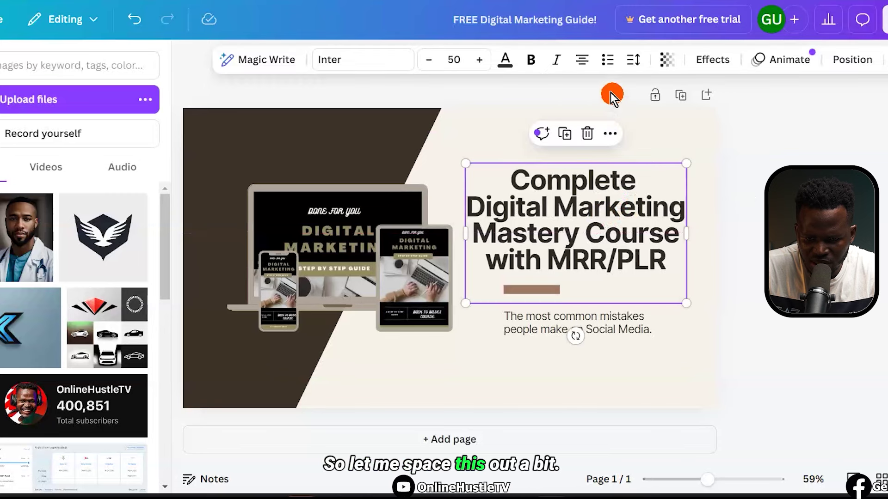
pyautogui.click(633, 71)
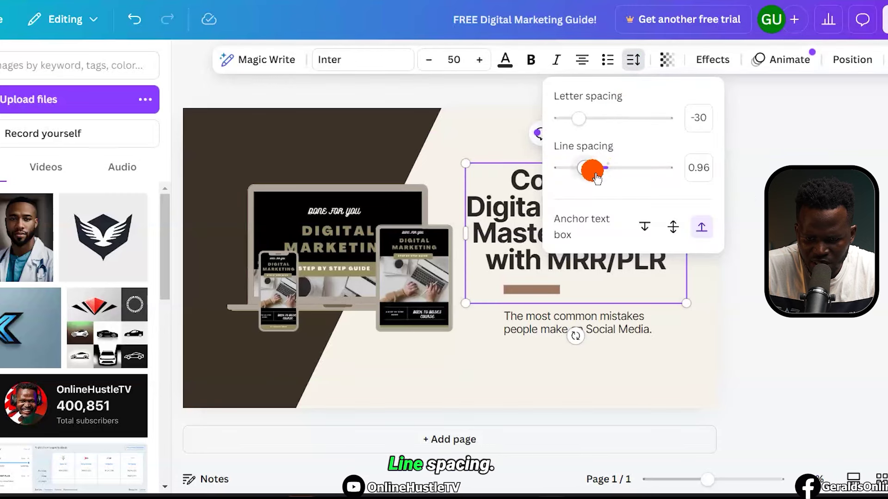
pyautogui.moveTo(596, 178); pyautogui.dragTo(605, 179)
pyautogui.click(748, 185)
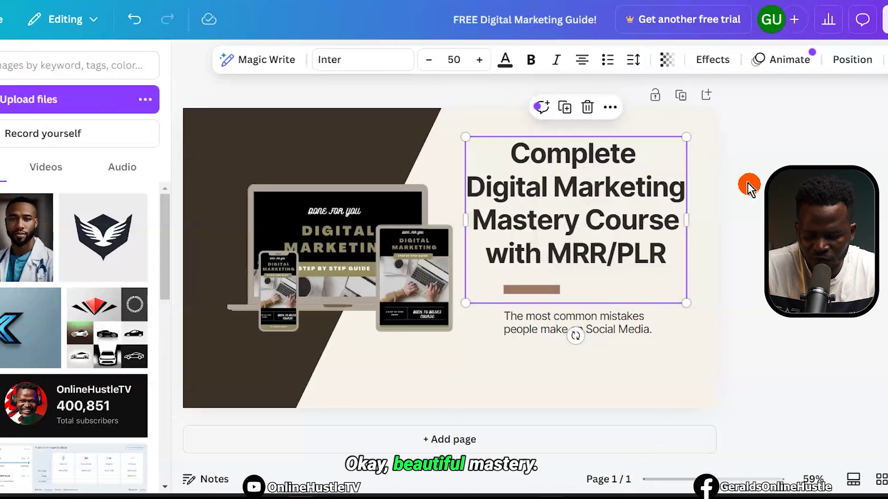
pyautogui.press('Escape')
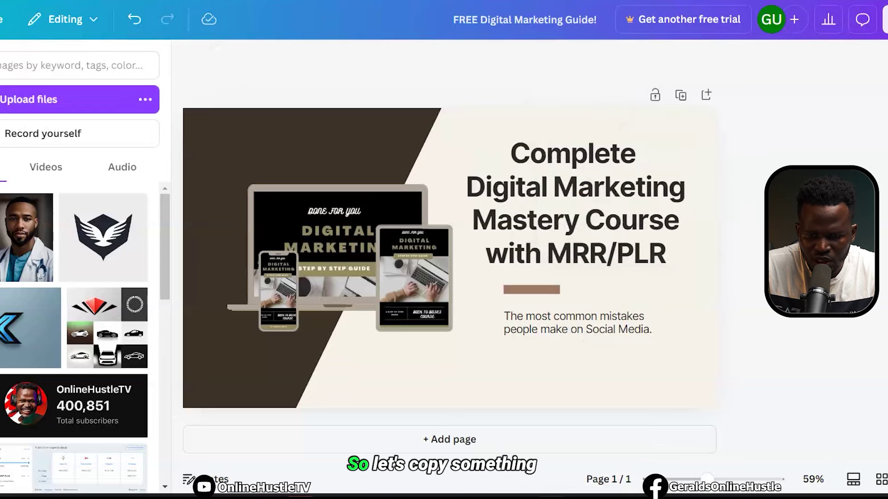
# Step: Replace the Canva subtitle with the Limited-Time Introductory Price line from Gumroad, widened to two lines
pyautogui.click(646, 1)
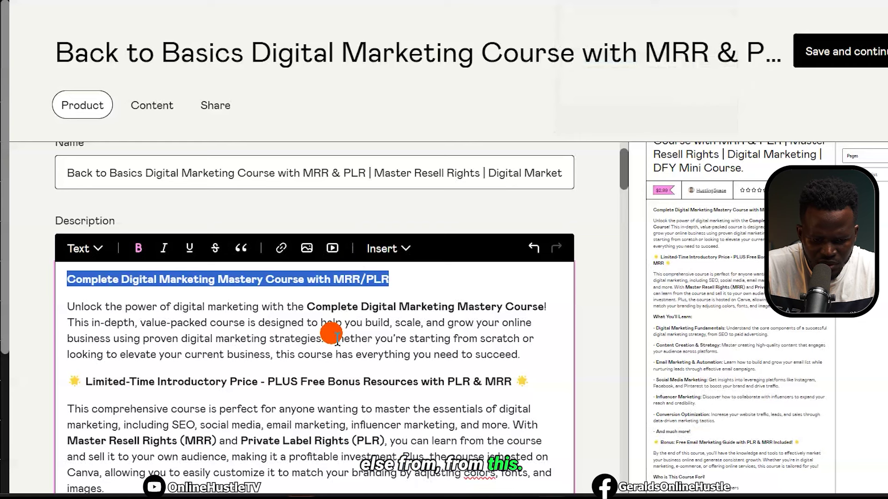
pyautogui.scroll(-1, 337, 333)
pyautogui.moveTo(514, 334); pyautogui.dragTo(92, 347)
pyautogui.hotkey('ctrl', 'c')
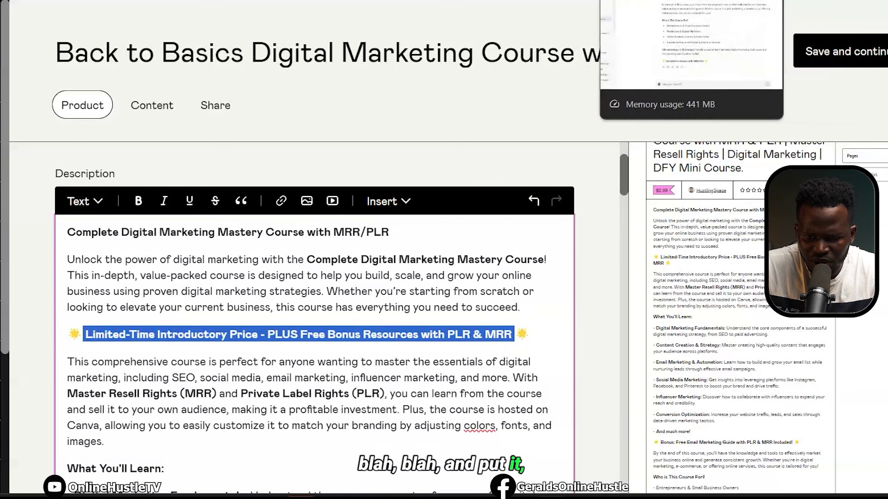
pyautogui.click(648, 1)
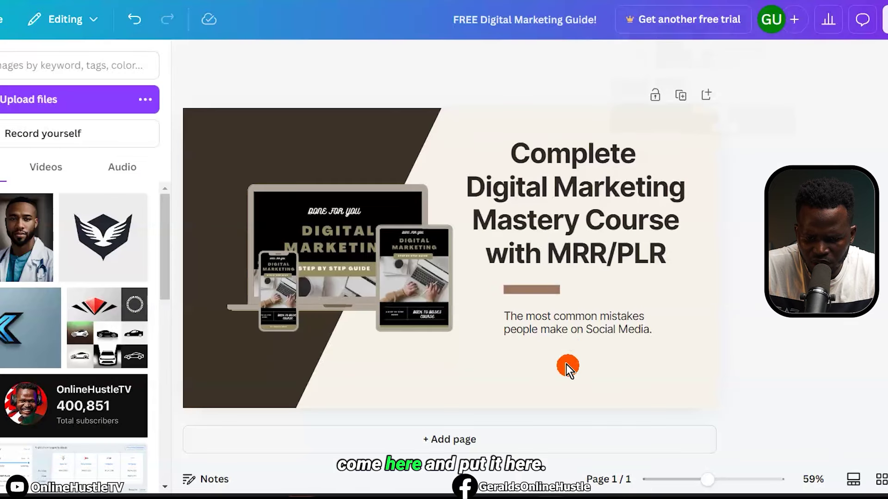
pyautogui.click(563, 329)
pyautogui.tripleClick(566, 330)
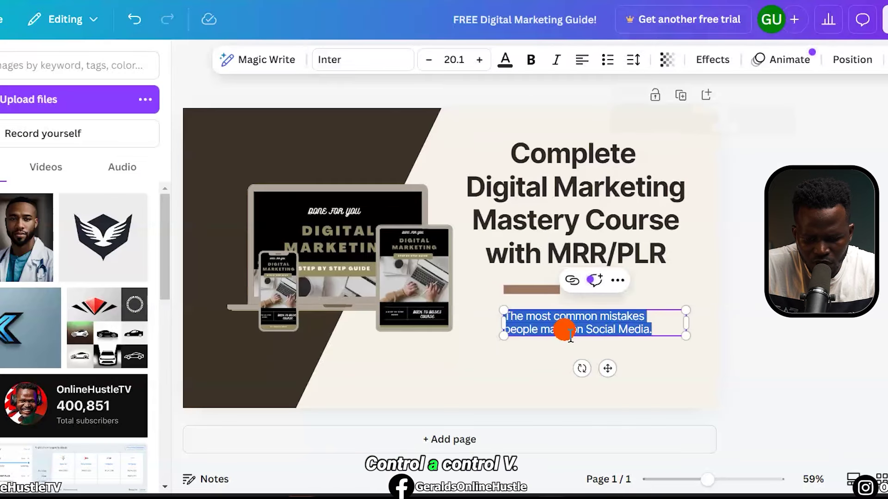
pyautogui.hotkey('ctrl', 'v')
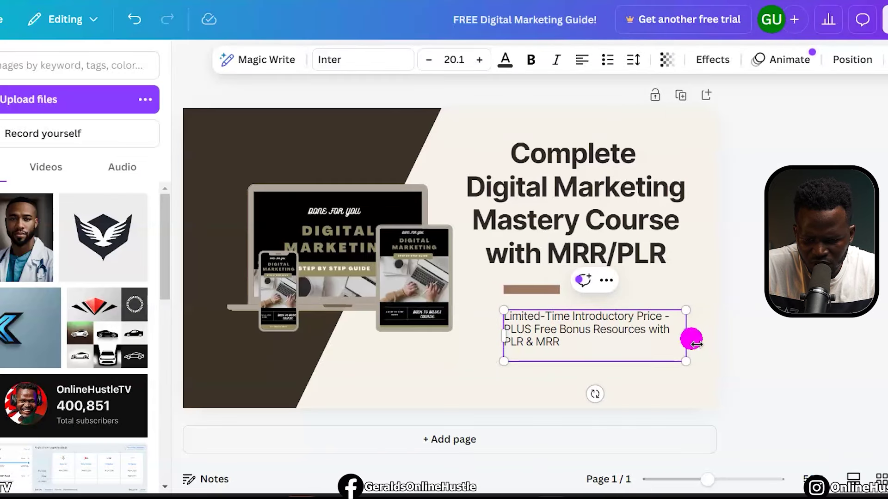
pyautogui.moveTo(696, 343); pyautogui.dragTo(735, 337)
pyautogui.press('Escape')
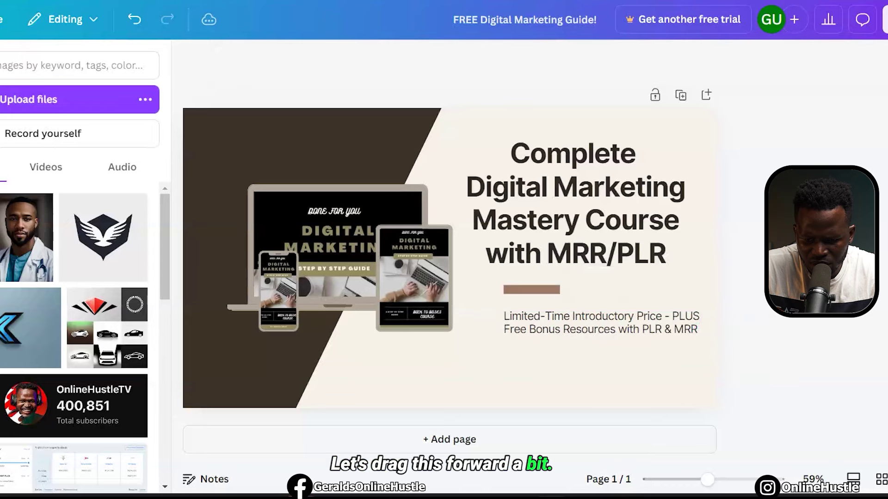
pyautogui.moveTo(624, 321); pyautogui.dragTo(620, 313)
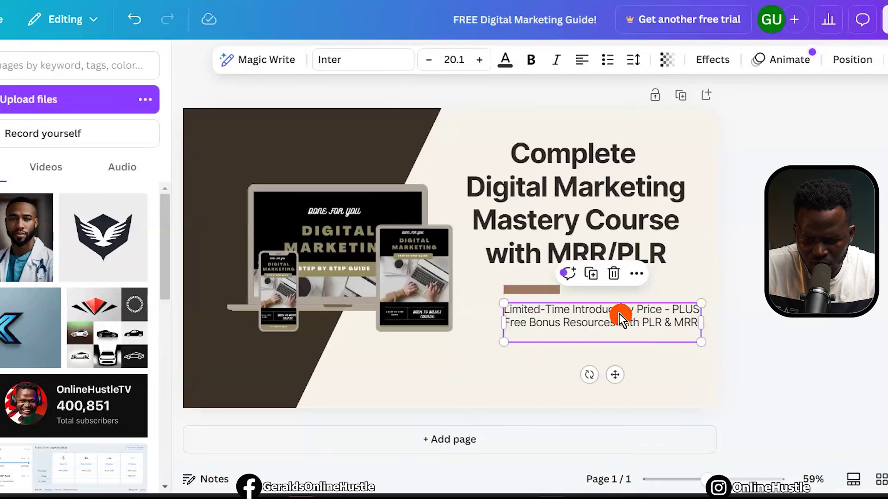
pyautogui.click(754, 249)
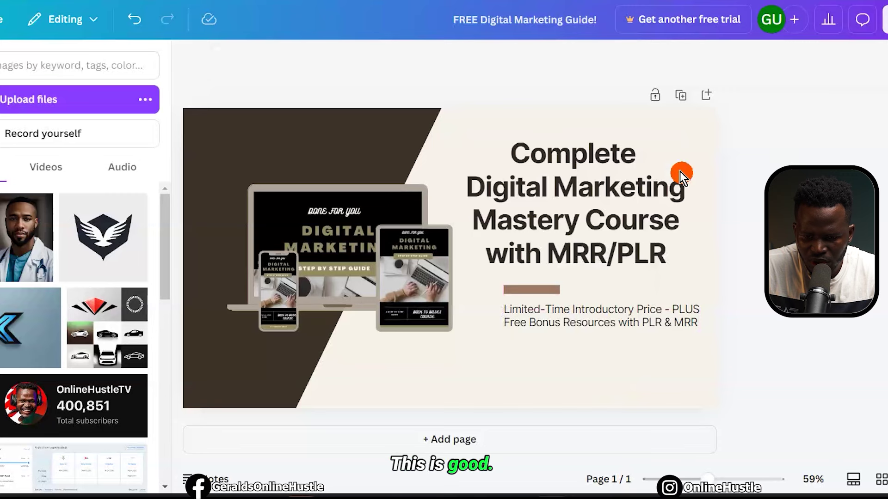
# Step: Left-align the headline and line up the brown accent bar and subtitle with its left edge
pyautogui.moveTo(617, 193)
pyautogui.mouseDown()
pyautogui.moveTo(633, 204)
pyautogui.moveTo(627, 193)
pyautogui.mouseUp()
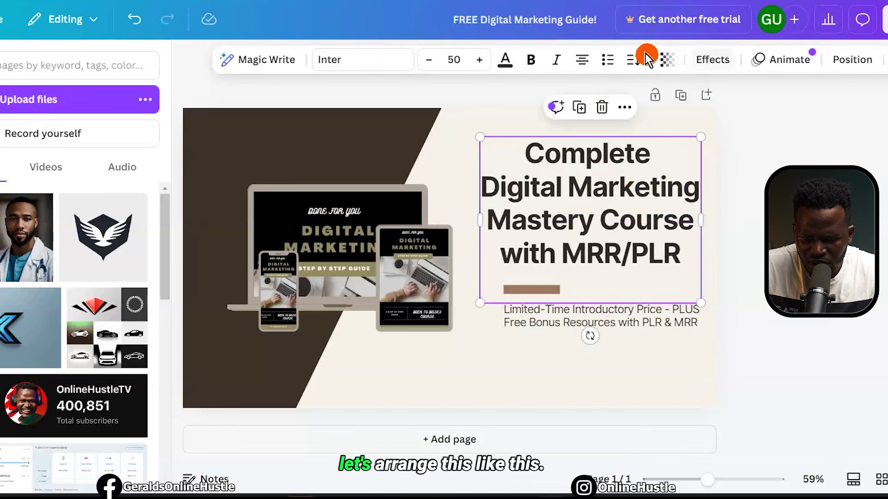
pyautogui.click(596, 66)
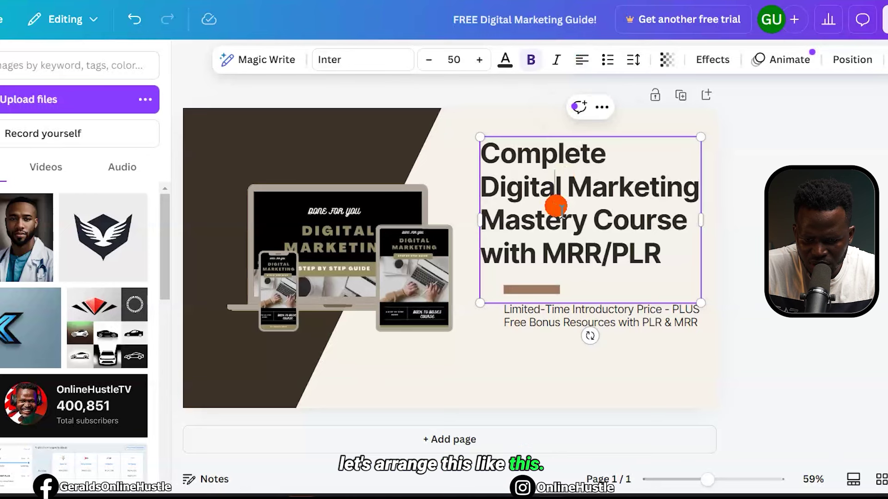
pyautogui.moveTo(555, 289); pyautogui.dragTo(527, 289)
pyautogui.moveTo(581, 228); pyautogui.dragTo(572, 231)
pyautogui.moveTo(620, 323); pyautogui.dragTo(592, 321)
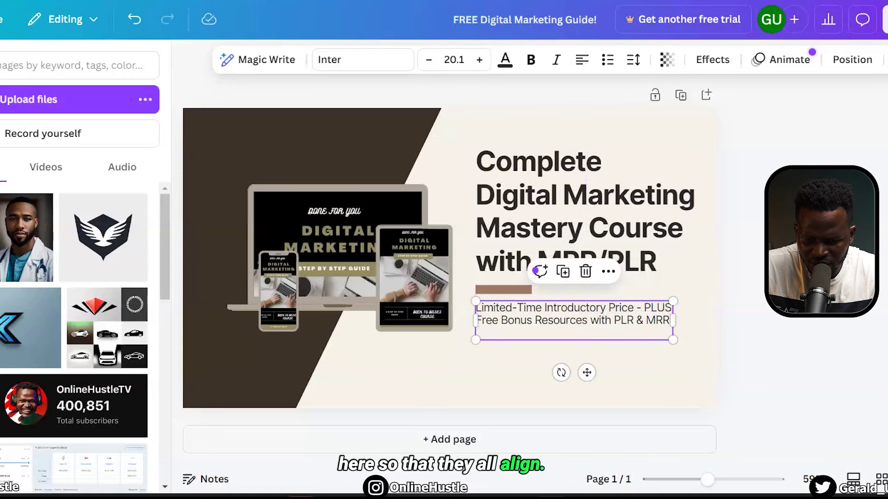
pyautogui.press('Escape')
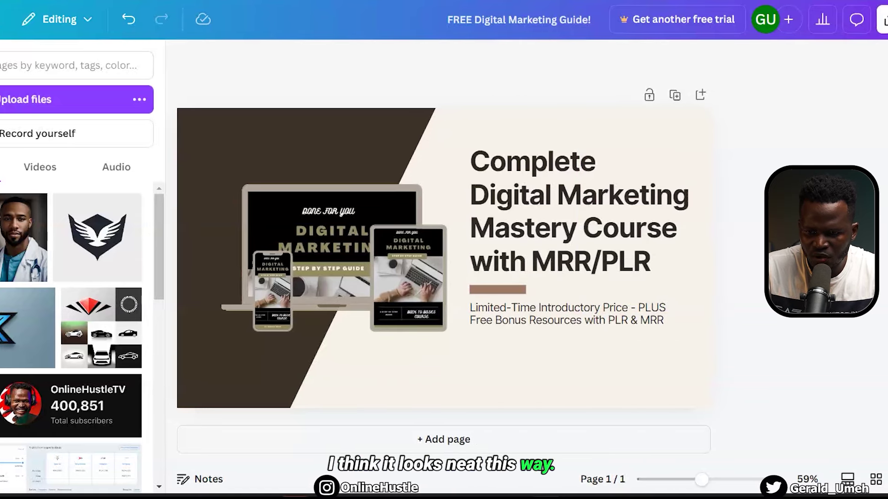
# Step: Download the design as 'FREE Digital Marketing Guide!.jpg' in JPG format instead of PNG
pyautogui.click(886, 21)
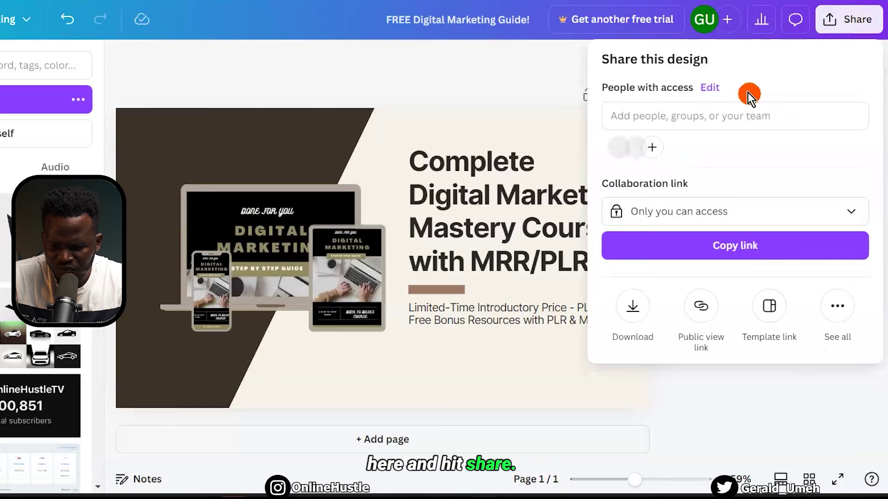
pyautogui.click(634, 306)
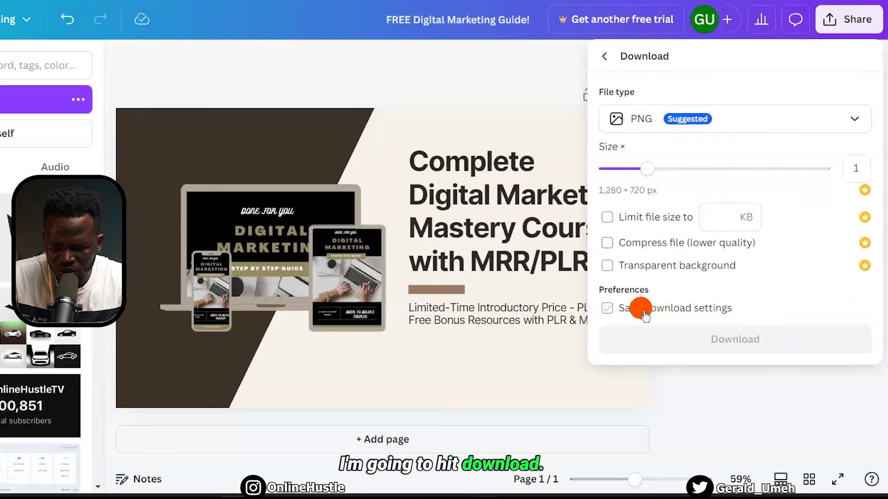
pyautogui.click(699, 118)
pyautogui.click(674, 167)
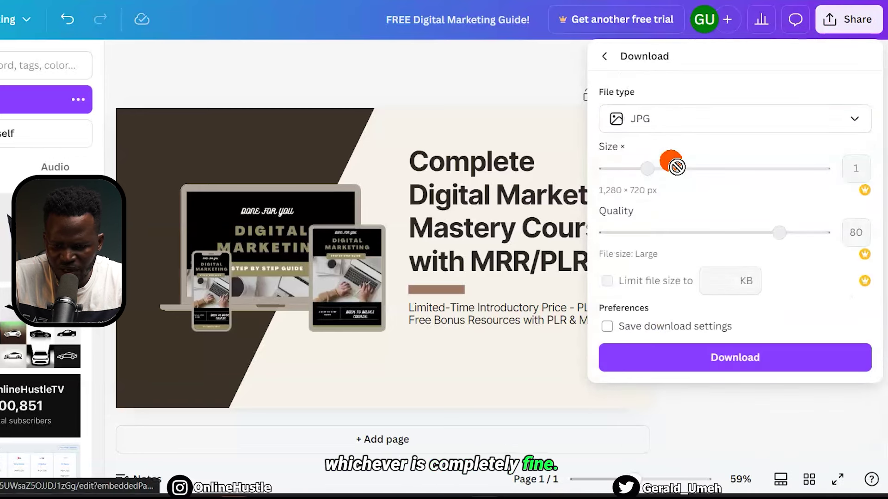
pyautogui.click(730, 365)
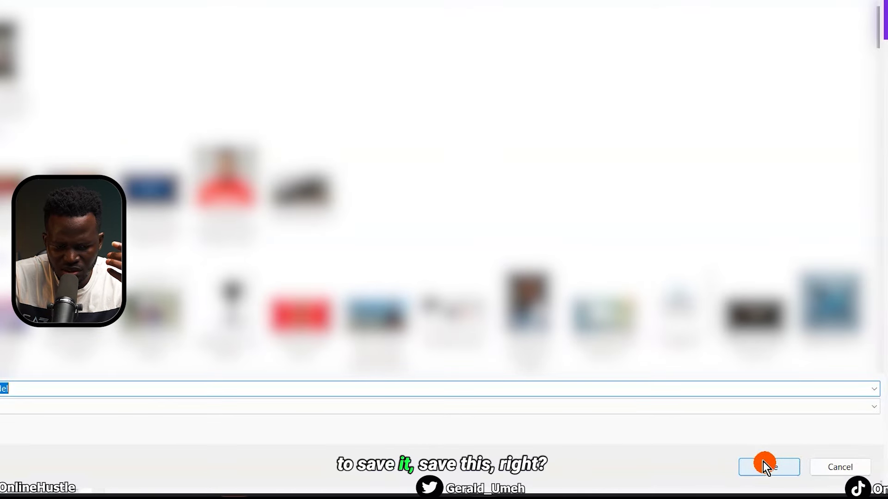
pyautogui.click(764, 465)
pyautogui.click(626, 29)
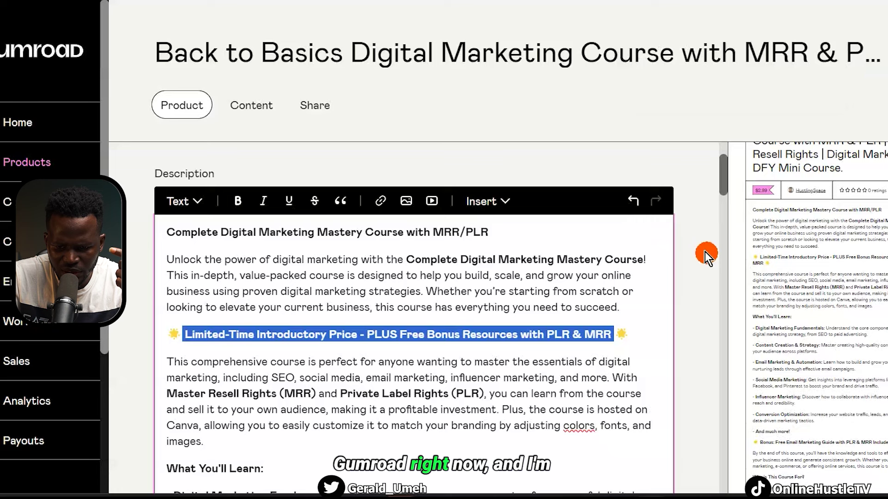
# Step: Upload the FREE Digital Marketing Guide! image from the computer as the Gumroad product cover
pyautogui.click(705, 252)
pyautogui.scroll(-1, 704, 252)
pyautogui.scroll(-20, 705, 251)
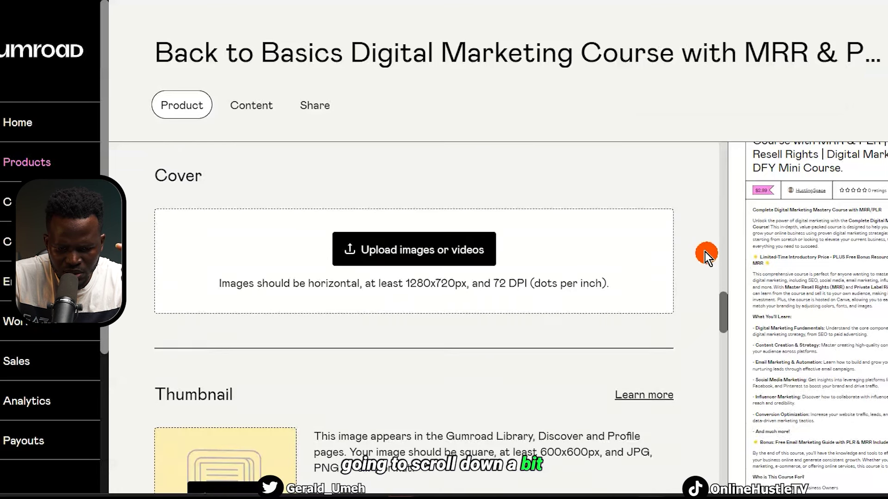
pyautogui.click(399, 242)
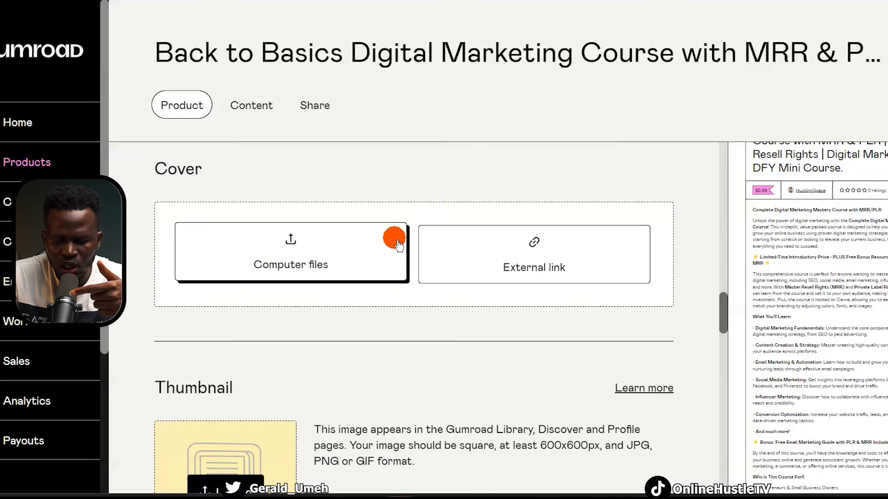
pyautogui.click(301, 246)
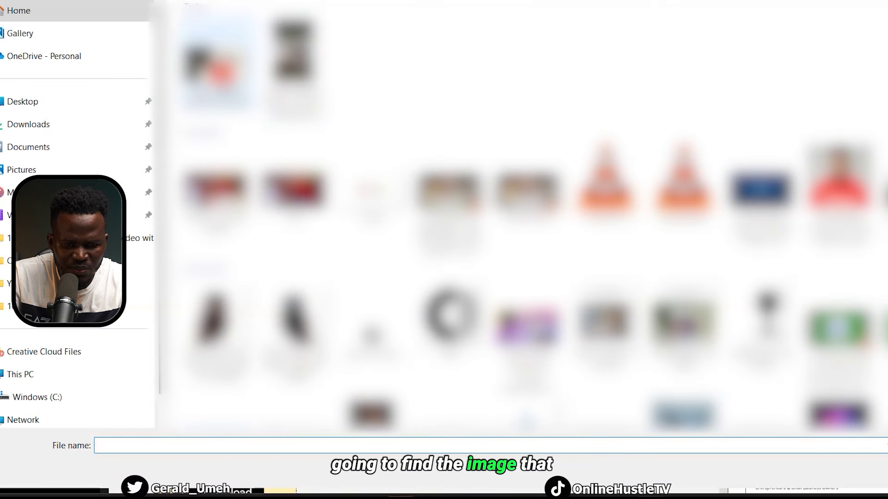
pyautogui.click(220, 73)
pyautogui.doubleClick(220, 73)
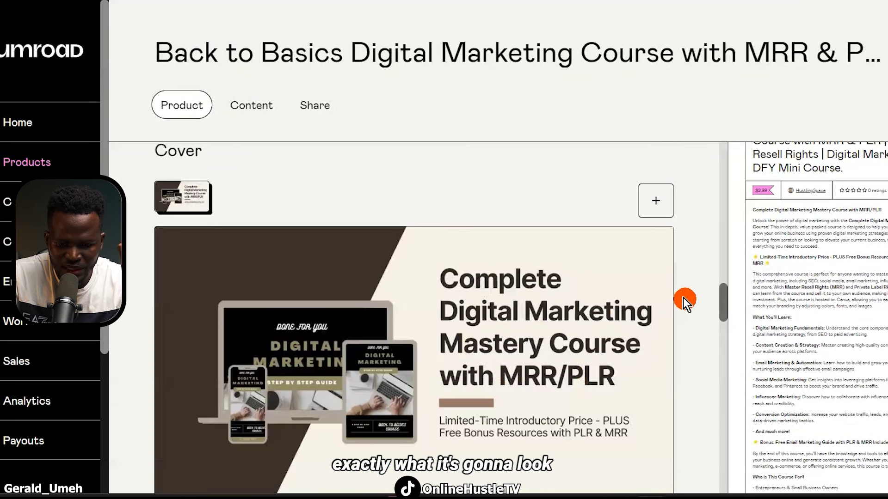
pyautogui.scroll(-4, 683, 297)
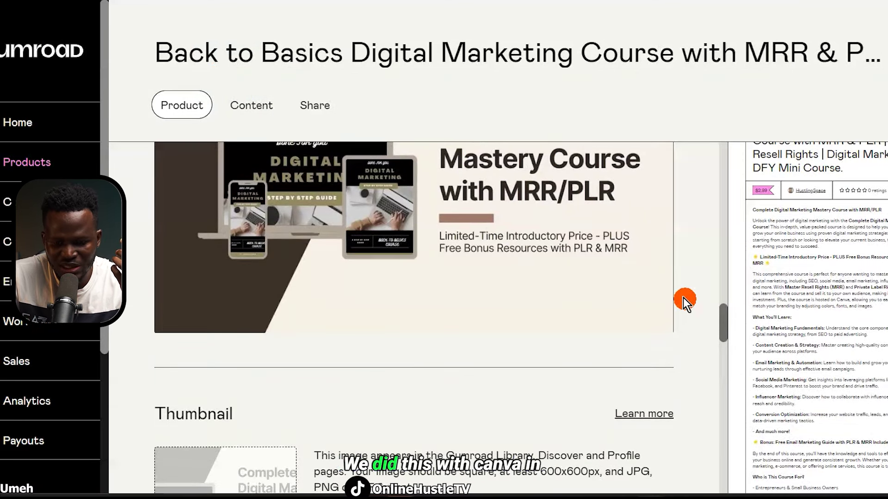
pyautogui.scroll(-3, 683, 297)
pyautogui.scroll(-3, 683, 298)
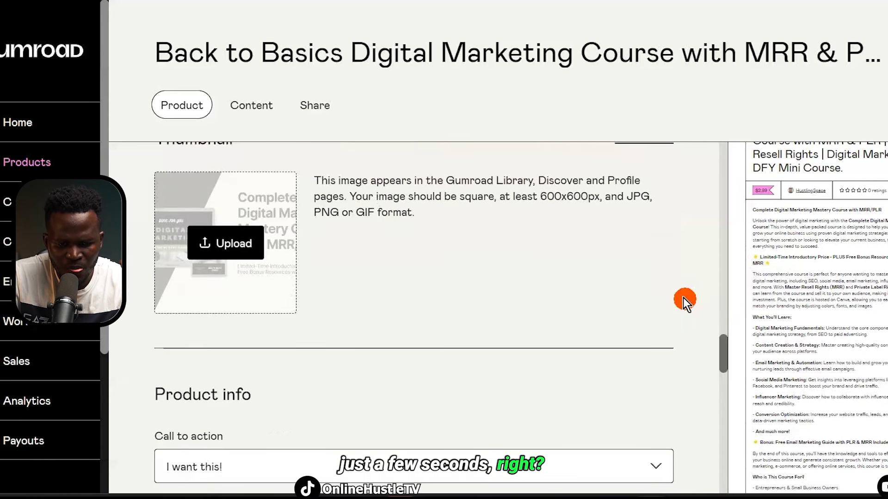
pyautogui.scroll(1, 324, 331)
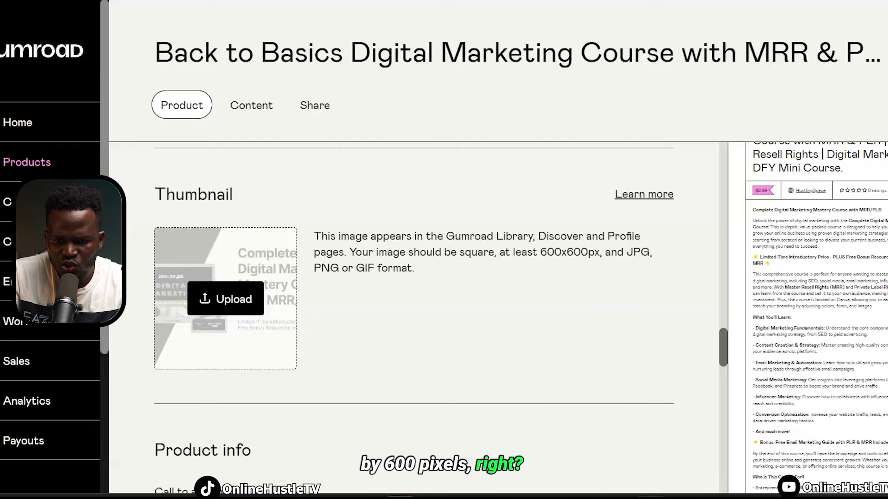
# Step: Create a new custom-size Canva design of 600 × 600 px
pyautogui.click(787, 1)
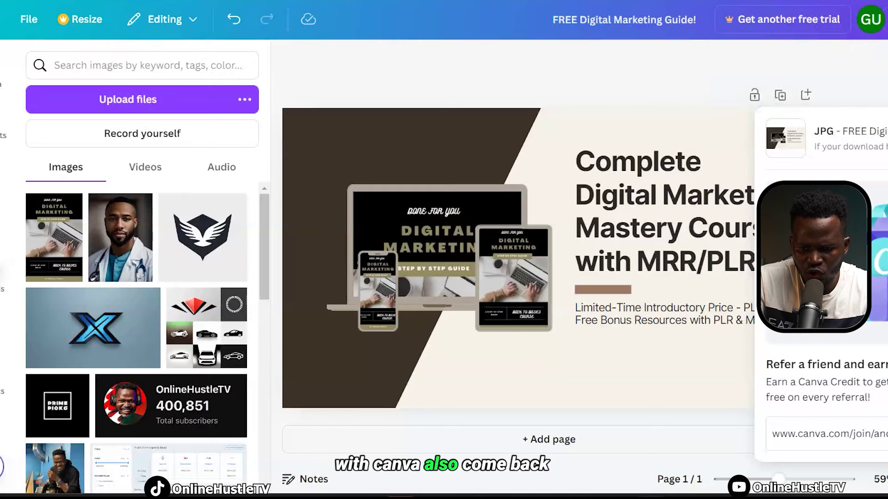
pyautogui.click(648, 105)
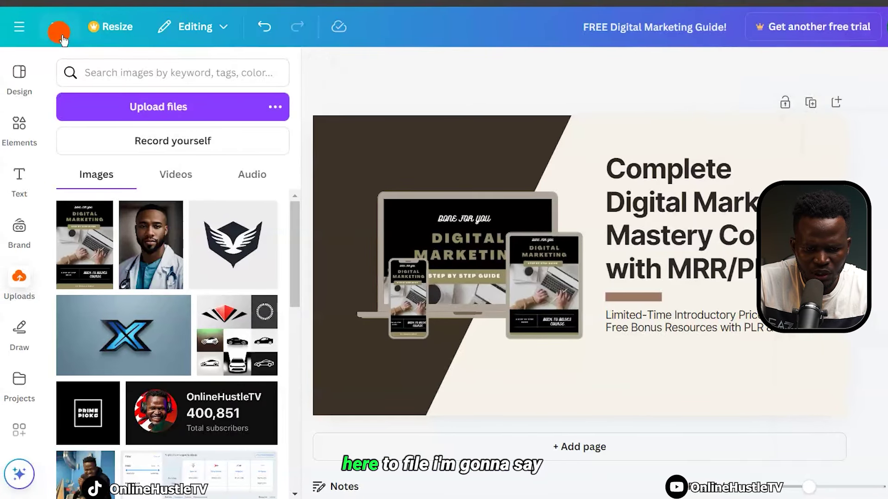
pyautogui.click(59, 32)
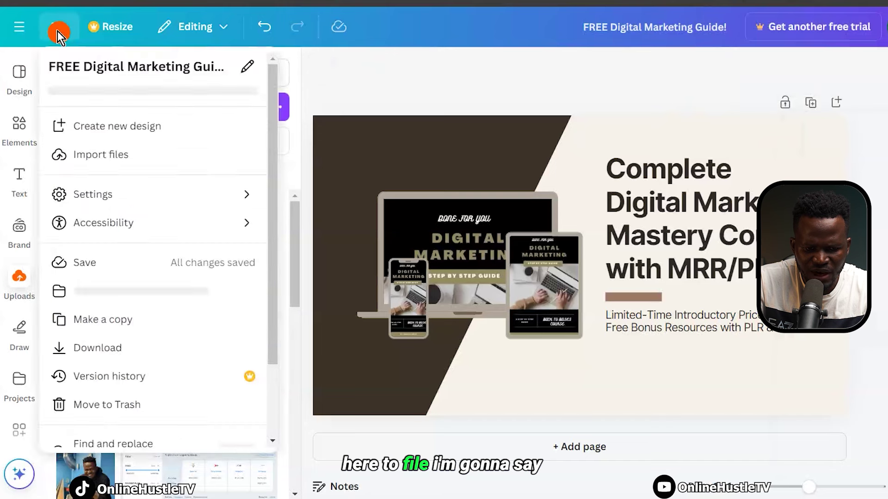
pyautogui.click(119, 139)
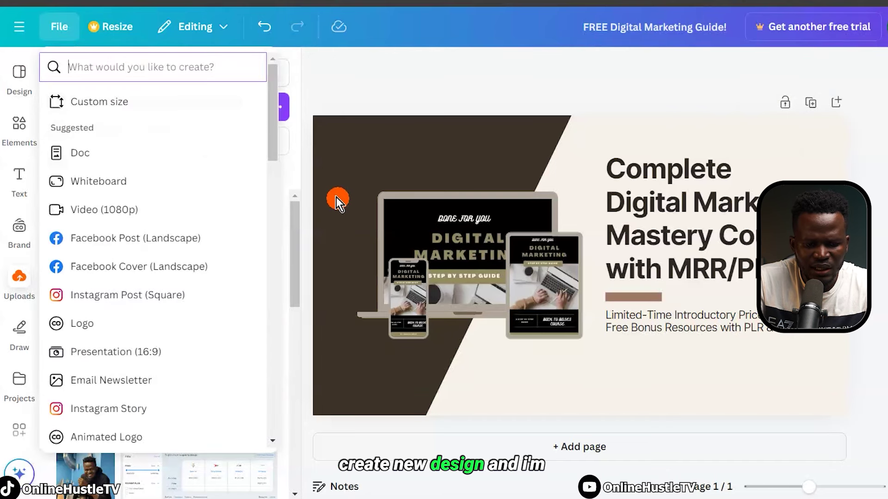
pyautogui.click(99, 100)
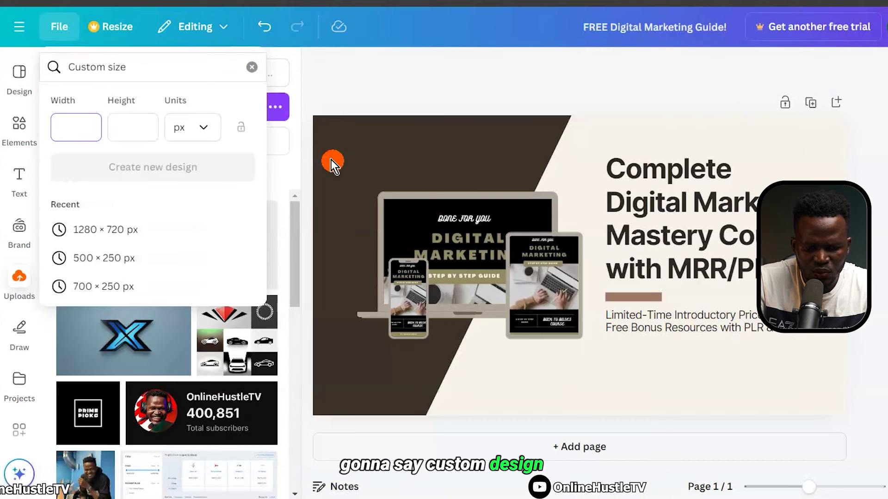
pyautogui.write('600')
pyautogui.click(151, 165)
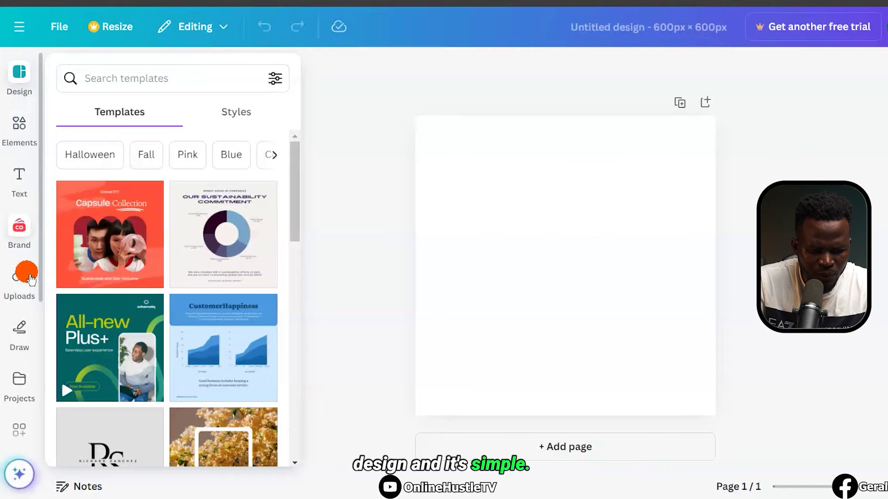
# Step: Place the uploaded digital marketing image on the page and crop it to show the DIGITAL MARKETING heading
pyautogui.click(33, 288)
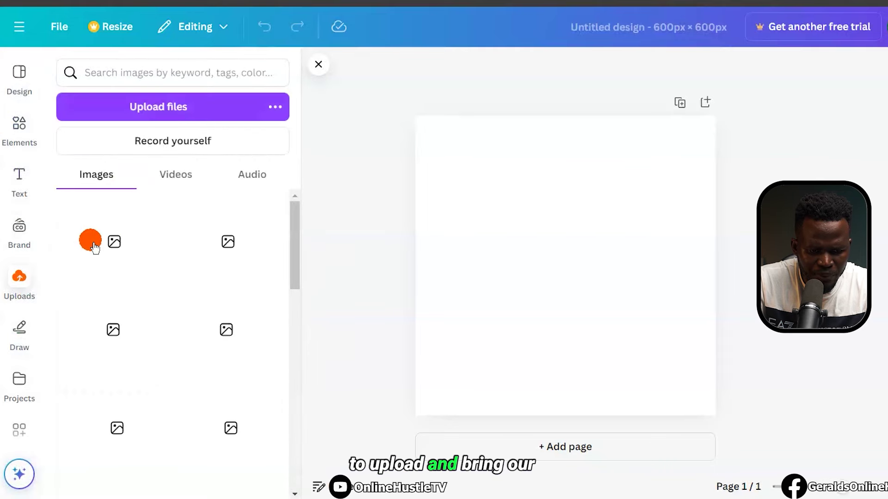
pyautogui.moveTo(88, 253); pyautogui.dragTo(444, 166)
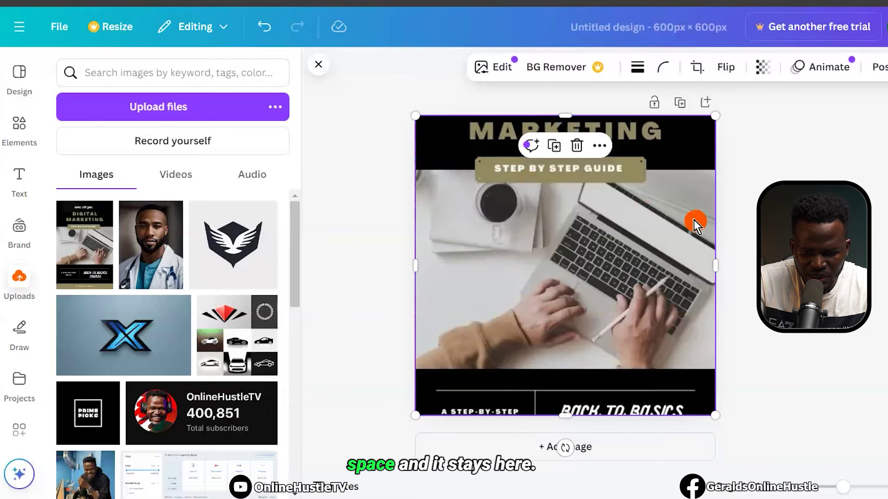
pyautogui.doubleClick(613, 245)
pyautogui.moveTo(608, 242); pyautogui.dragTo(601, 339)
pyautogui.click(600, 341)
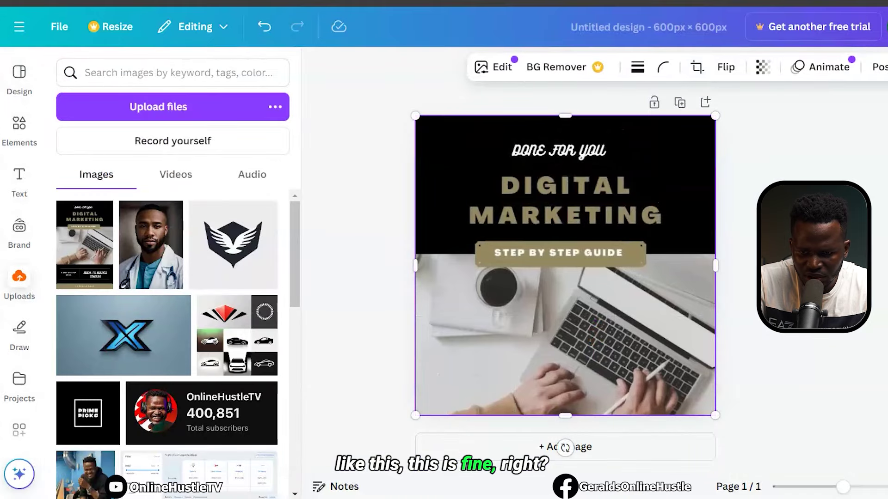
# Step: Download the square design as a JPG and return to Gumroad
pyautogui.click(887, 27)
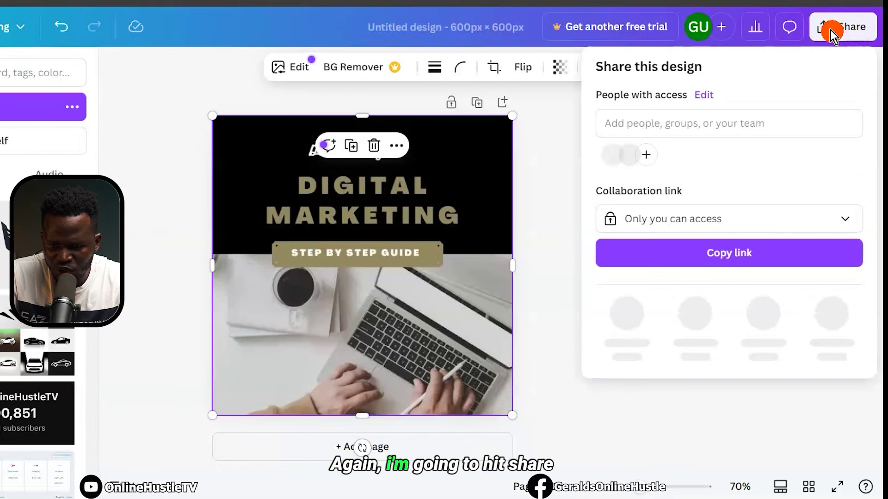
pyautogui.click(628, 319)
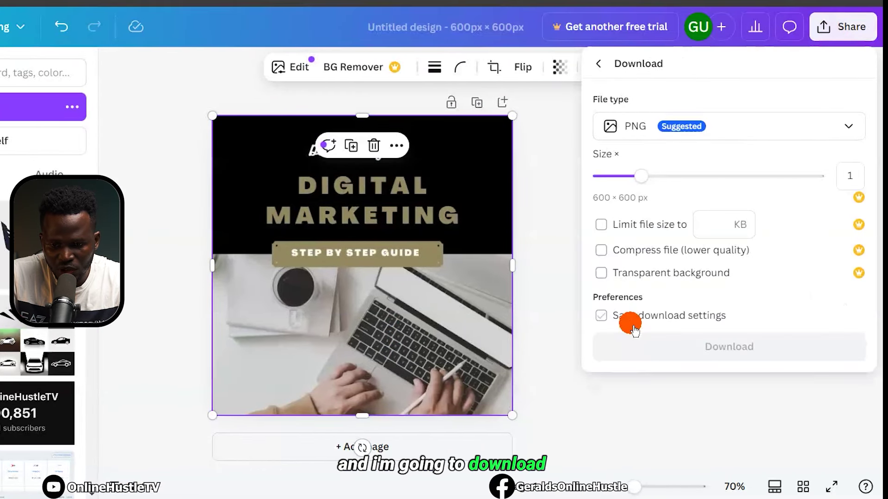
pyautogui.click(707, 132)
pyautogui.click(708, 175)
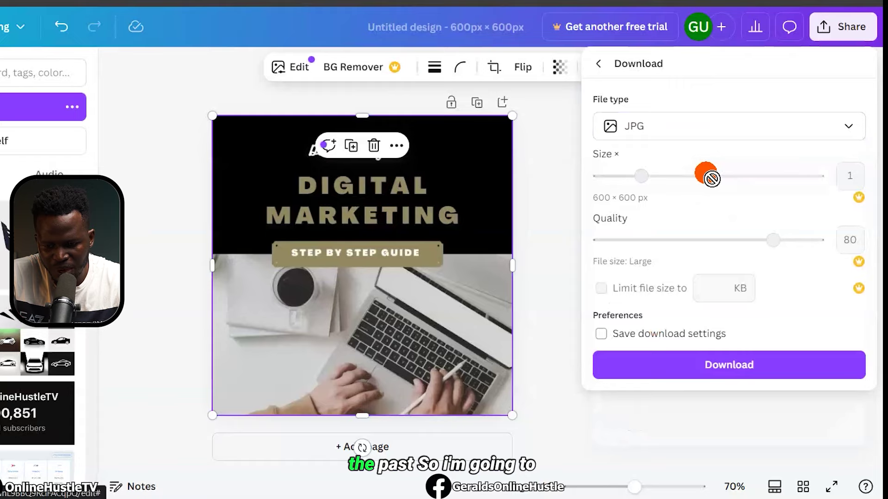
pyautogui.click(725, 362)
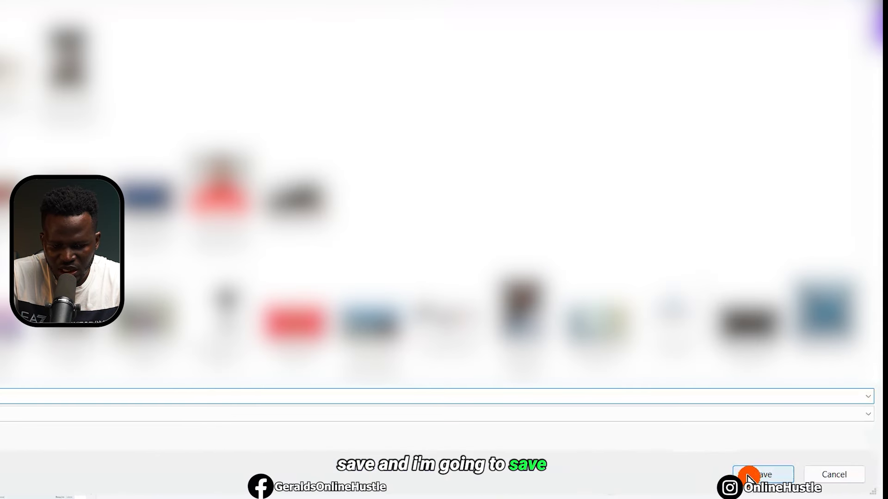
pyautogui.click(749, 476)
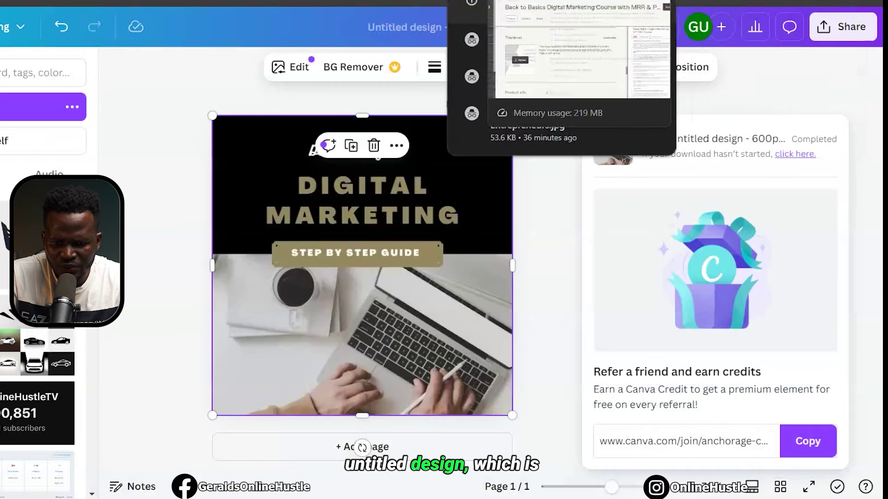
pyautogui.click(513, 2)
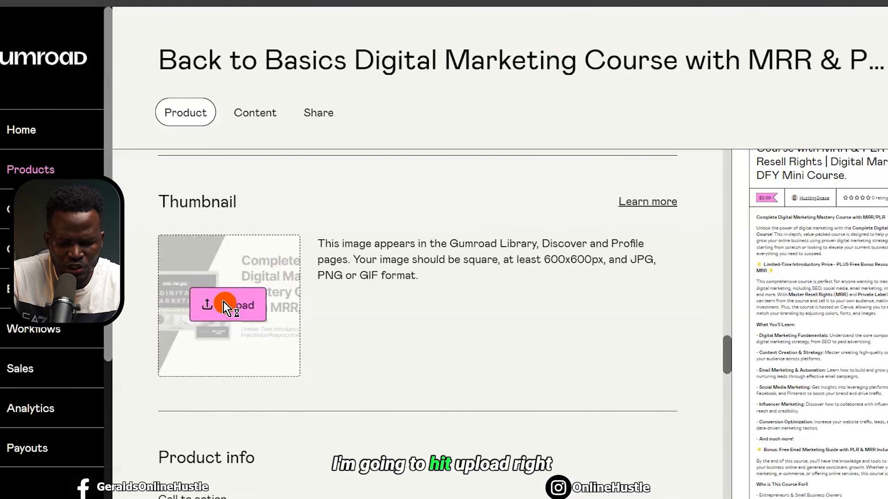
# Step: Set the Untitled design image as the thumbnail and keep 'I want this!' as the call to action
pyautogui.click(223, 302)
pyautogui.doubleClick(232, 62)
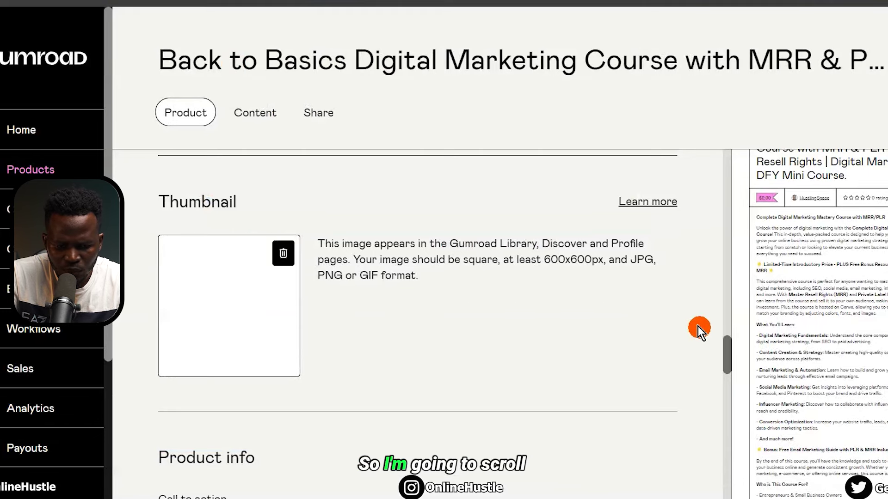
pyautogui.scroll(-5, 698, 326)
pyautogui.click(405, 261)
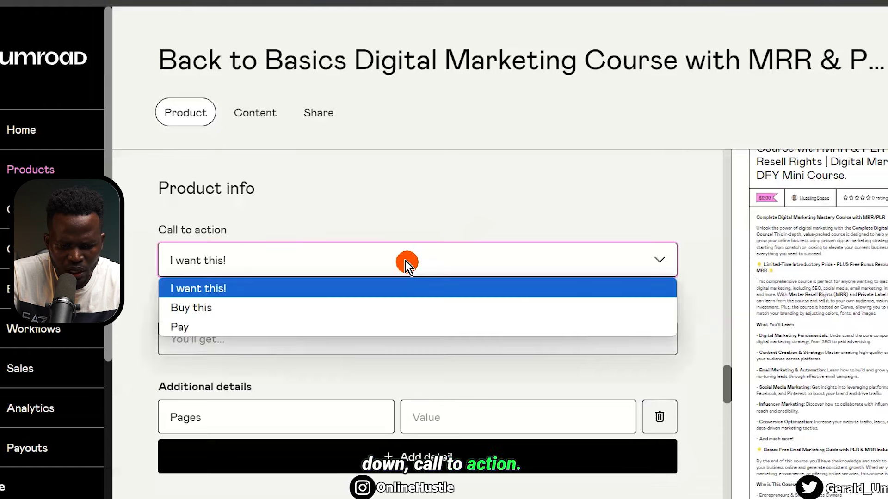
pyautogui.click(249, 289)
# Step: Paste the course description into the product Summary field
pyautogui.scroll(-3, 695, 250)
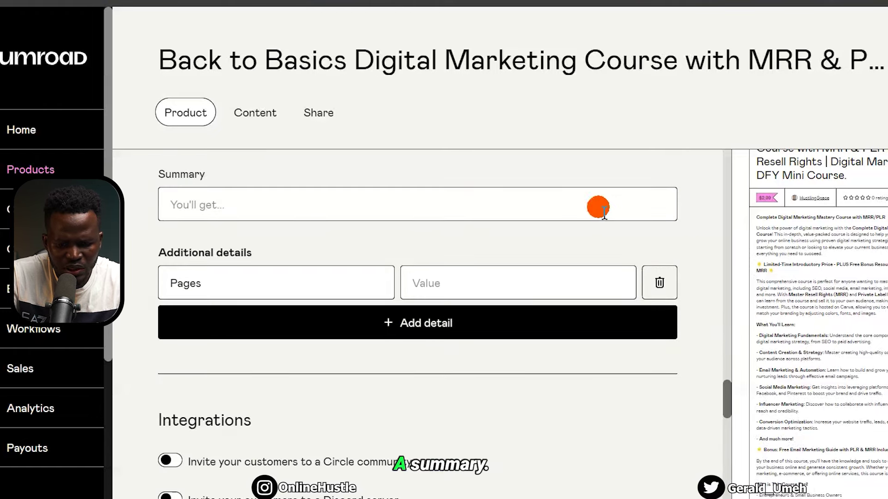
pyautogui.scroll(1, 643, 375)
pyautogui.click(386, 260)
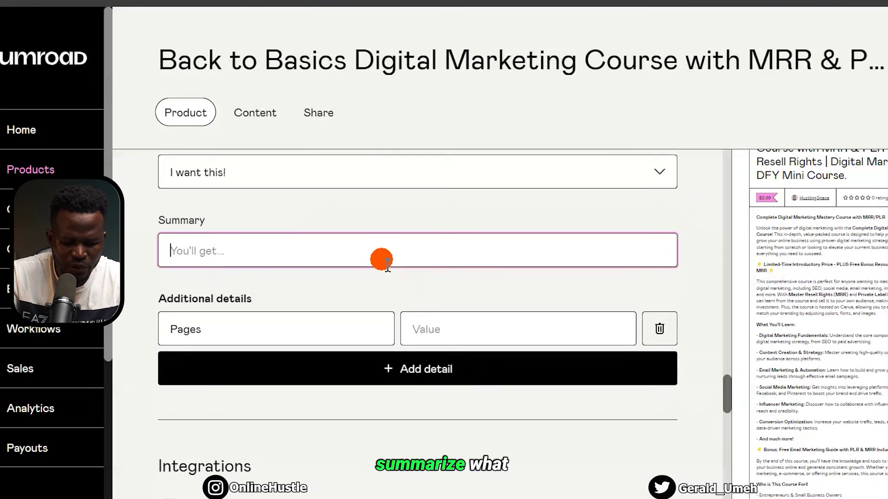
pyautogui.hotkey('ctrl', 'v')
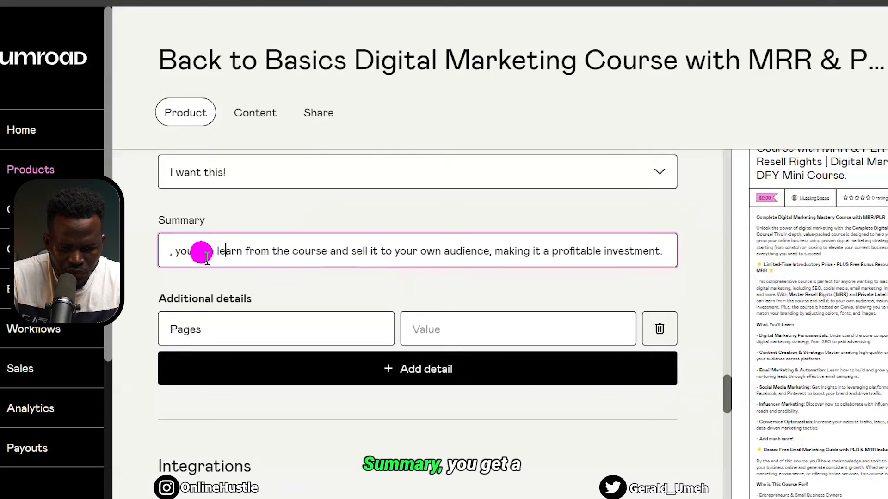
pyautogui.moveTo(199, 251)
pyautogui.mouseDown()
pyautogui.moveTo(37, 209)
pyautogui.moveTo(186, 259)
pyautogui.mouseUp()
pyautogui.click(181, 259)
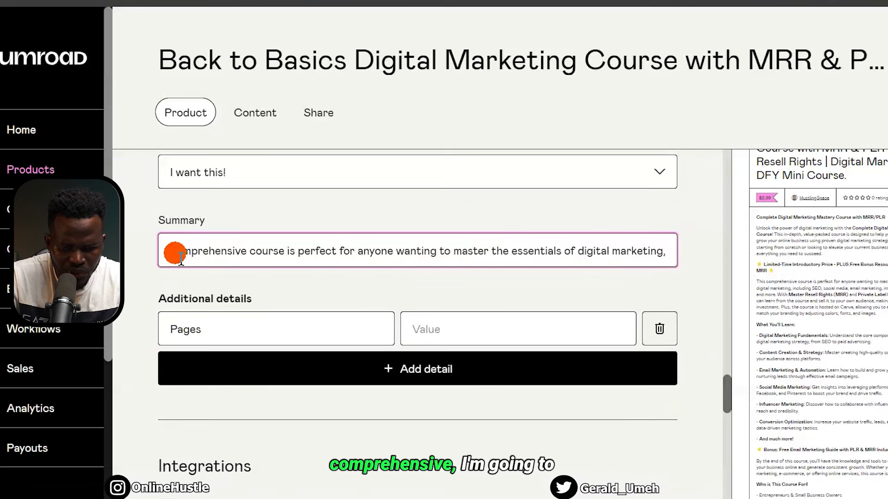
pyautogui.press('Left')
pyautogui.press('Left')
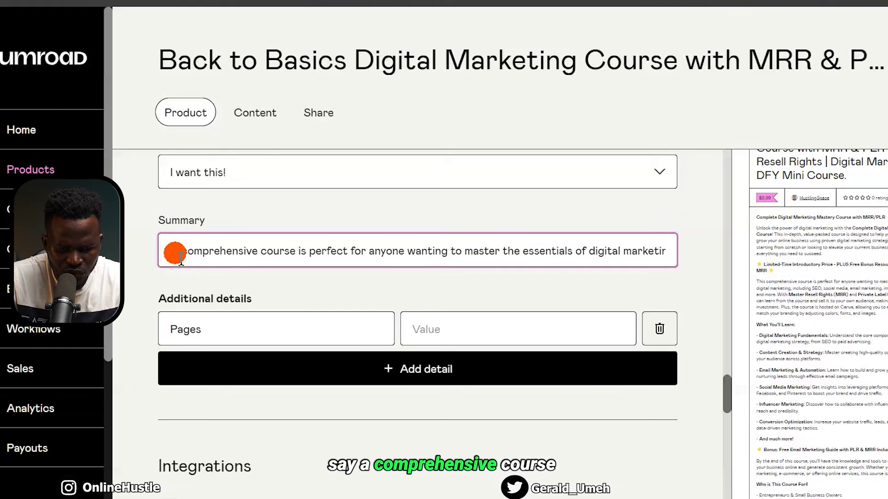
pyautogui.click(700, 279)
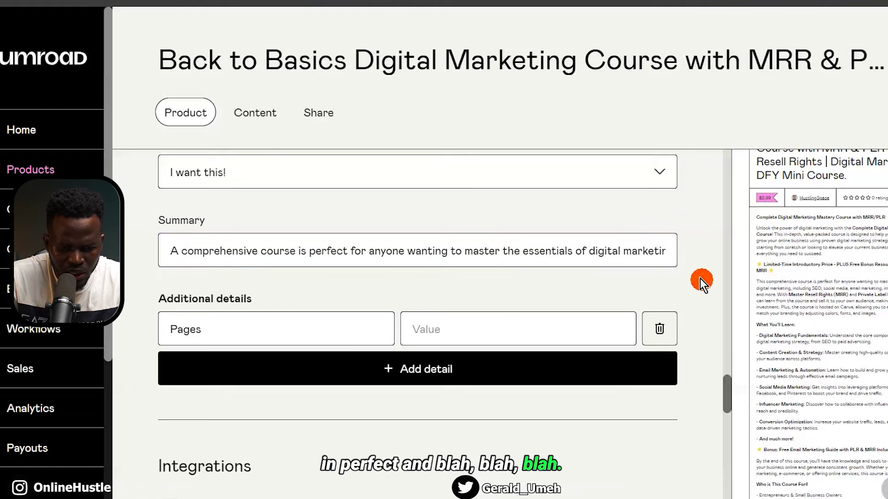
pyautogui.scroll(-1, 700, 279)
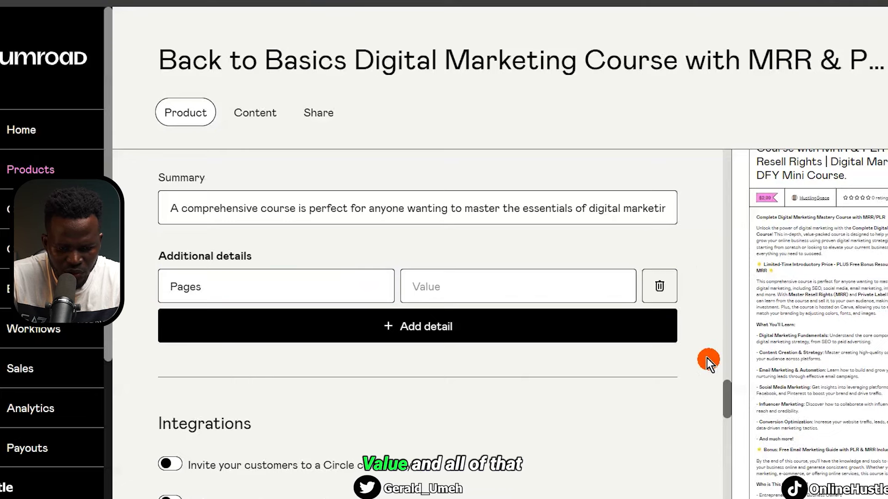
# Step: Review the Integrations, Pricing, Versions and Settings sections, then save and continue to Content
pyautogui.scroll(-4, 707, 359)
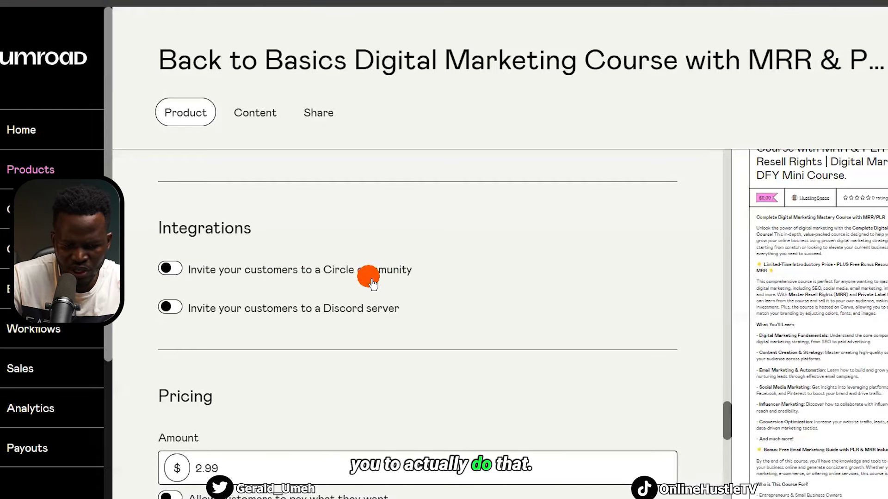
pyautogui.scroll(-2, 372, 283)
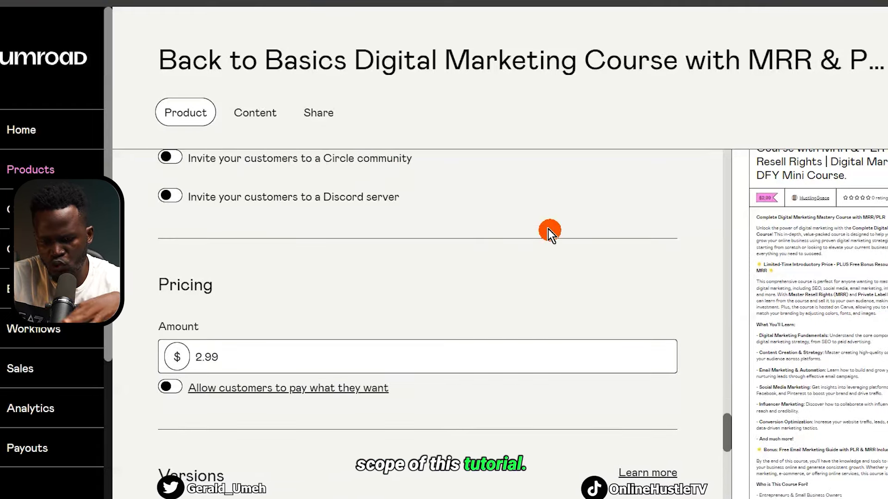
pyautogui.scroll(-4, 693, 315)
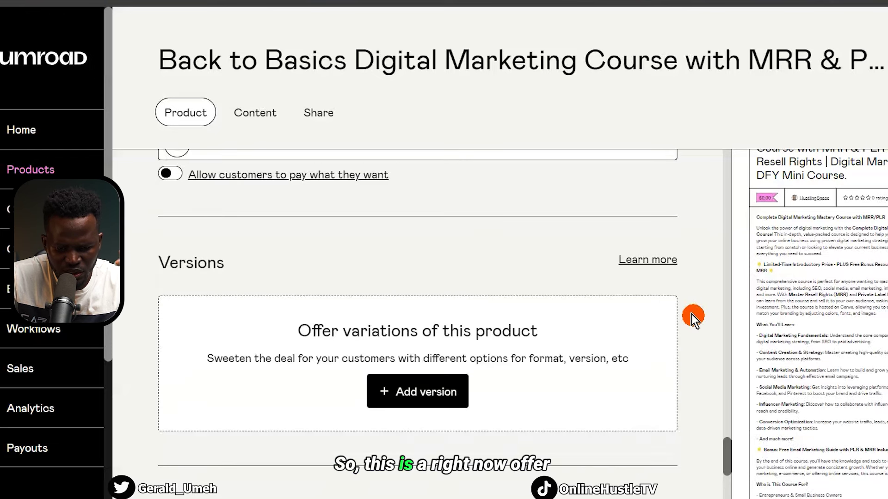
pyautogui.scroll(-1, 692, 315)
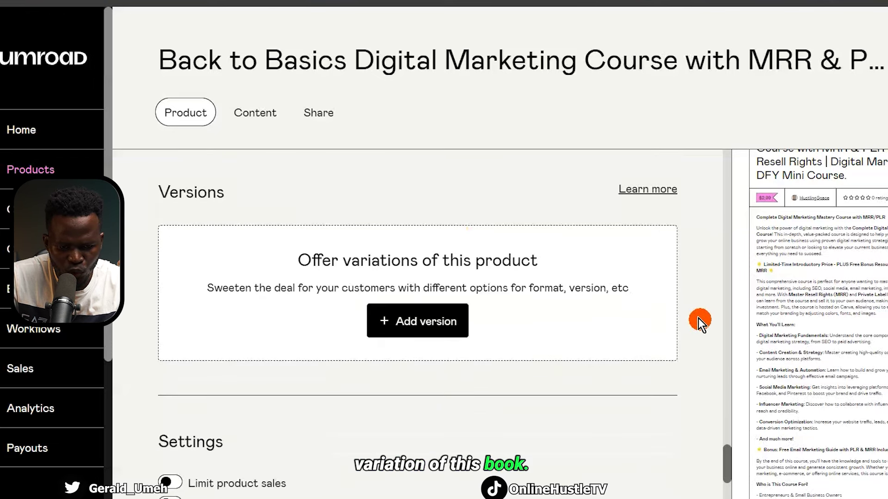
pyautogui.scroll(-3, 699, 318)
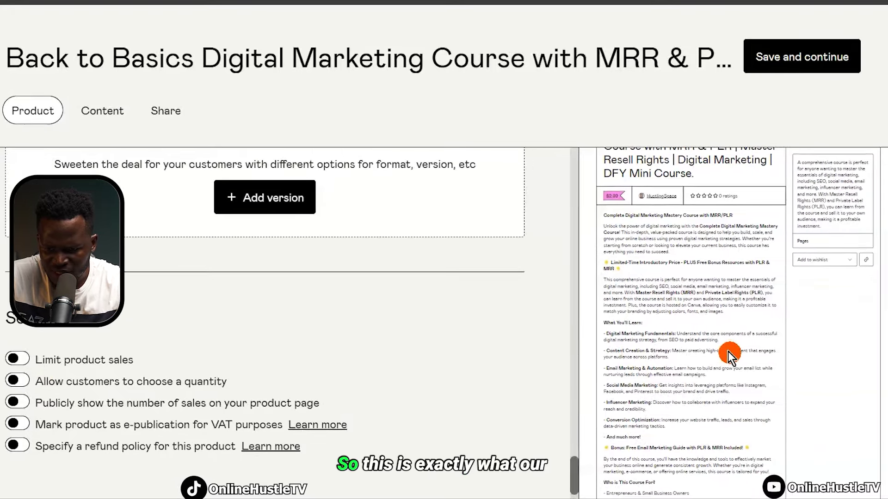
pyautogui.scroll(5, 728, 355)
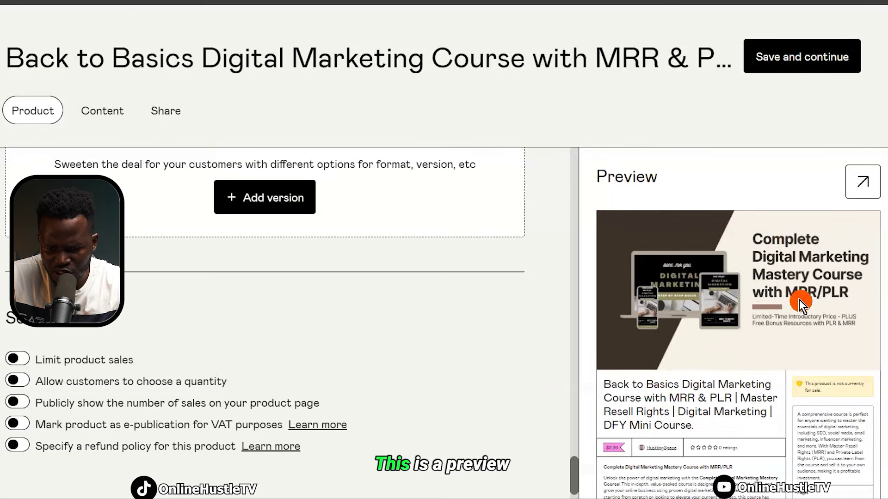
pyautogui.scroll(-10, 750, 336)
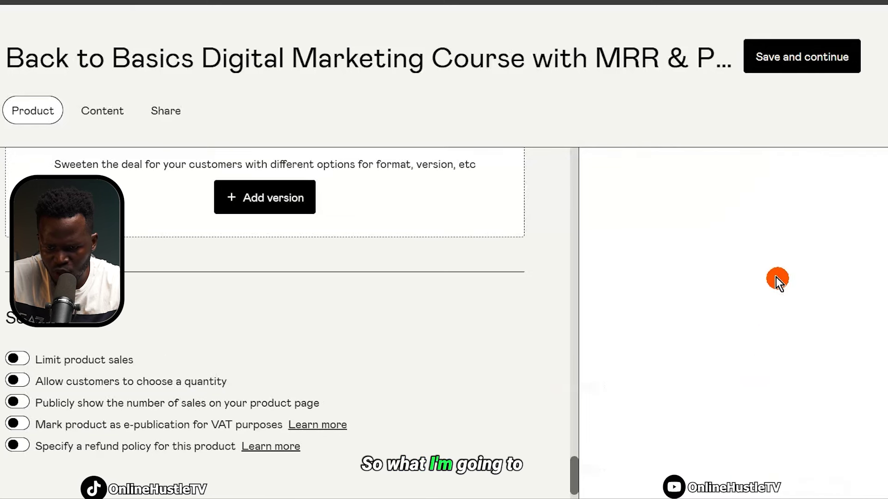
pyautogui.click(794, 56)
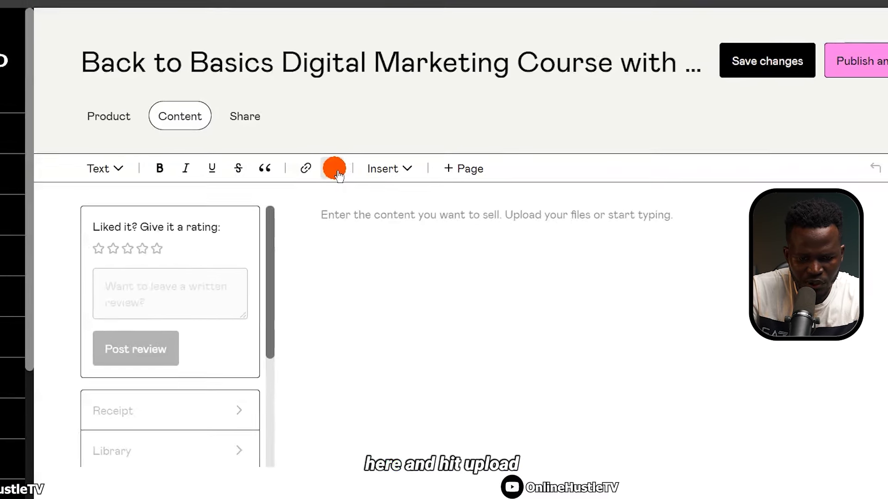
# Step: Upload the 364.6 KB 'digi marketing course' PDF as content and publish the $2.99 product
pyautogui.click(357, 204)
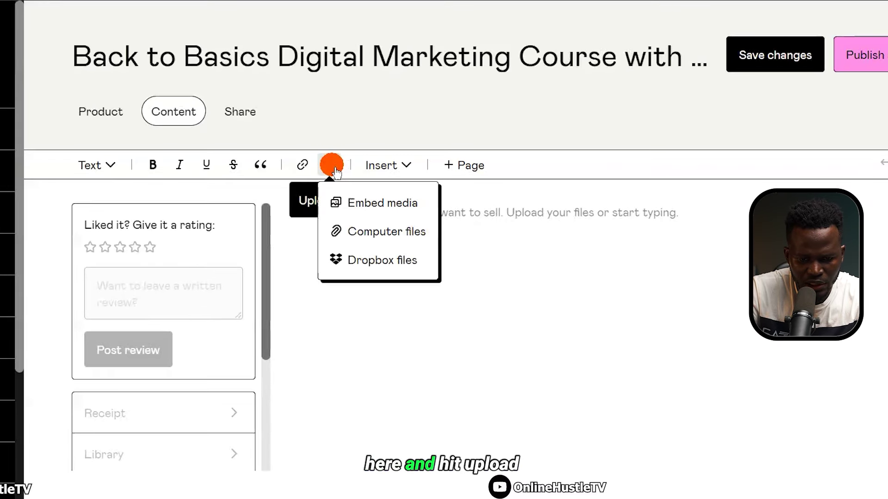
pyautogui.click(378, 232)
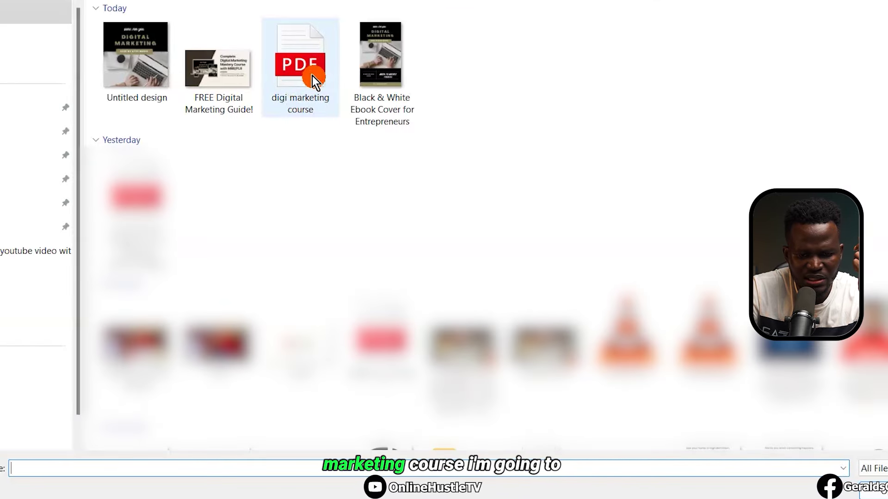
pyautogui.doubleClick(308, 73)
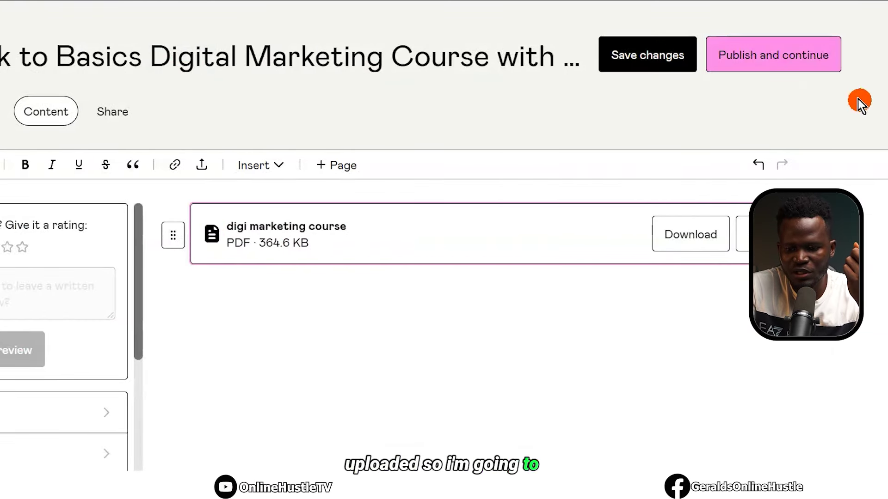
pyautogui.click(779, 65)
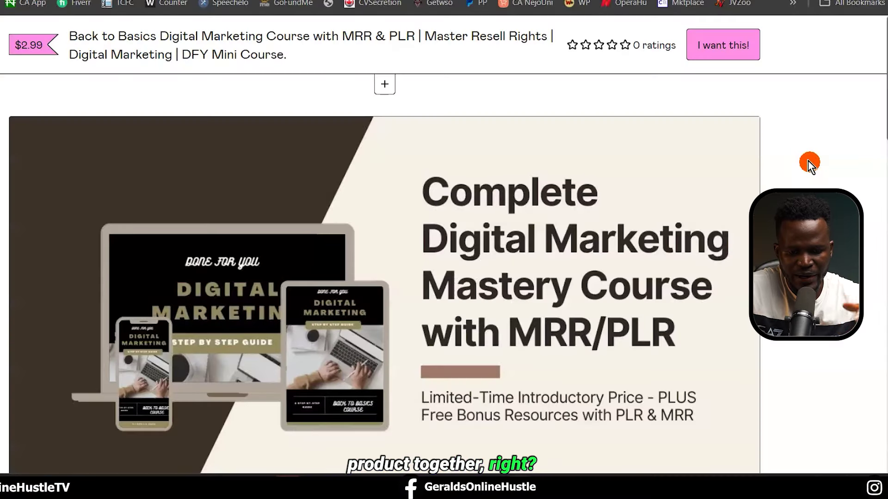
# Step: Start a test purchase of the $2.99 course and pay US$3.59 with the 20% tip
pyautogui.scroll(-2, 809, 160)
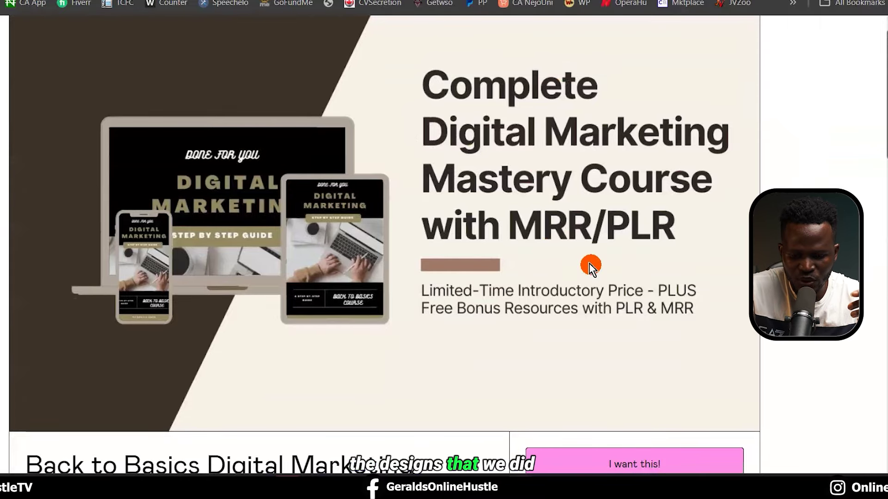
pyautogui.scroll(-10, 589, 263)
pyautogui.scroll(2, 589, 264)
pyautogui.scroll(-2, 589, 264)
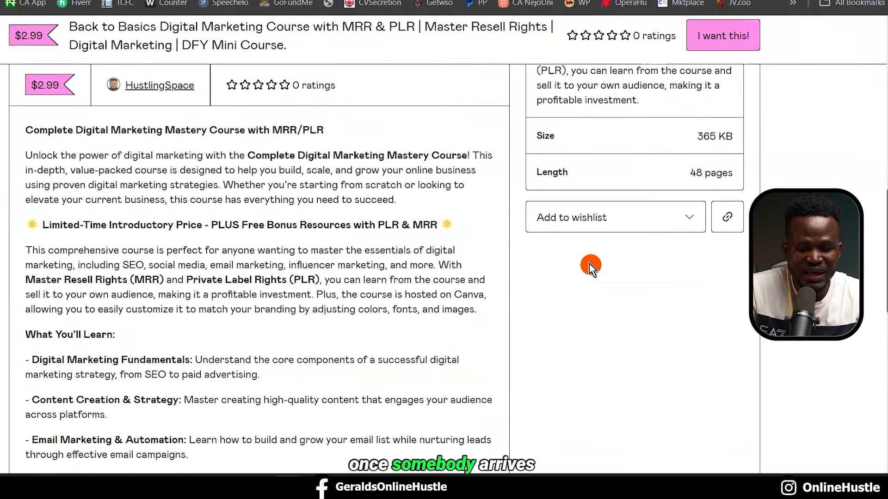
pyautogui.scroll(5, 589, 263)
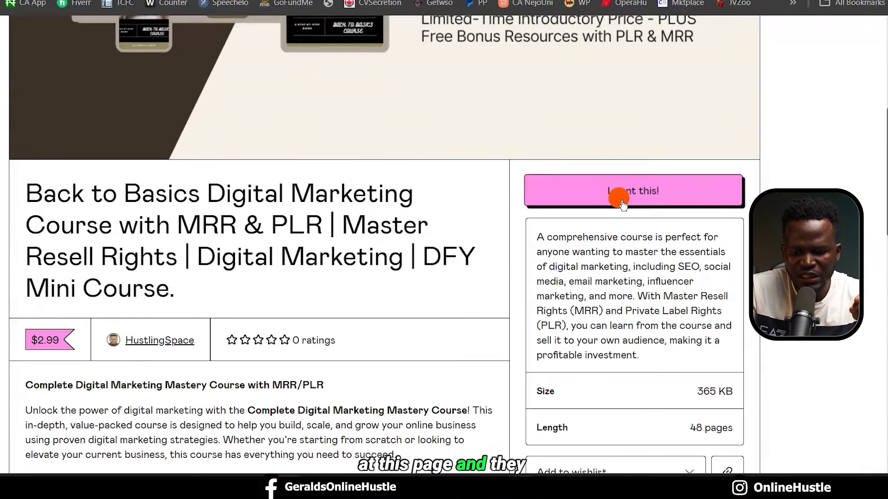
pyautogui.click(616, 198)
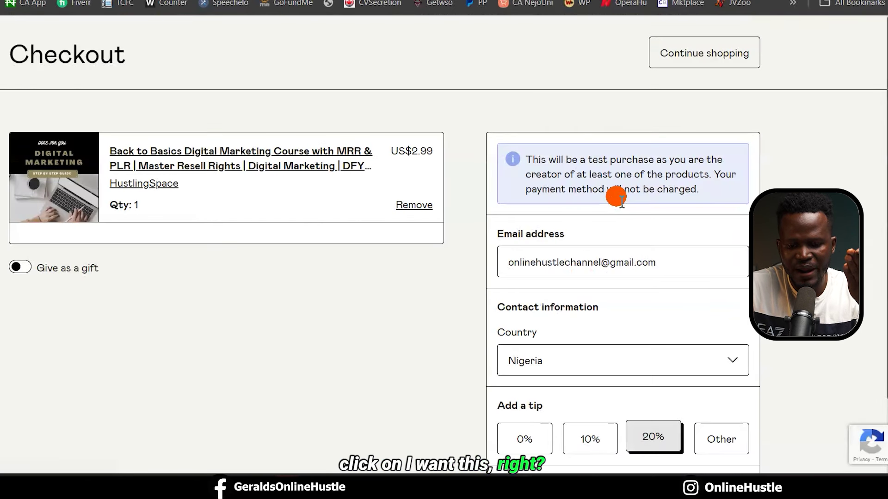
pyautogui.scroll(-2, 596, 399)
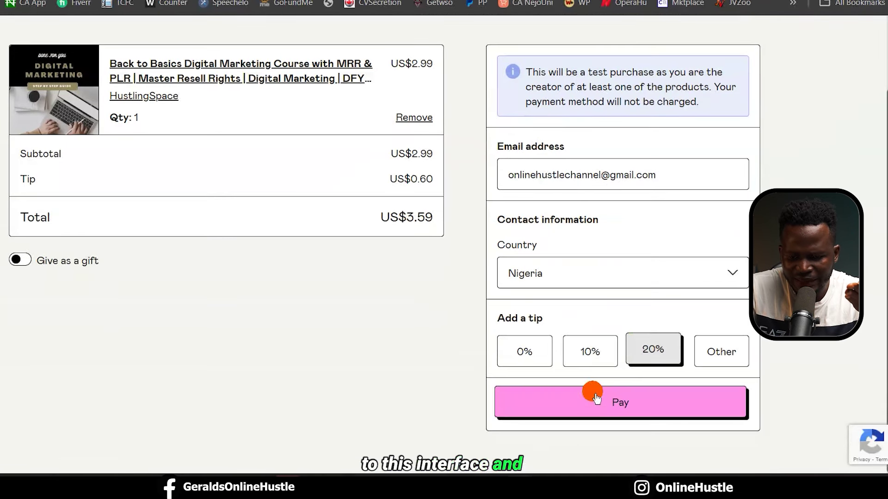
pyautogui.click(627, 411)
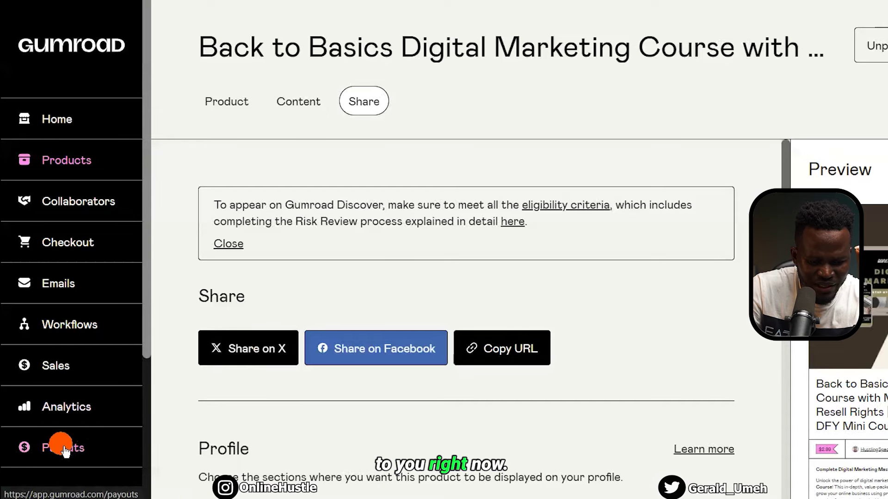
# Step: Review Payouts and the Payments settings' unsupported bank deposit warning, then go to Selar's pricing page
pyautogui.click(59, 448)
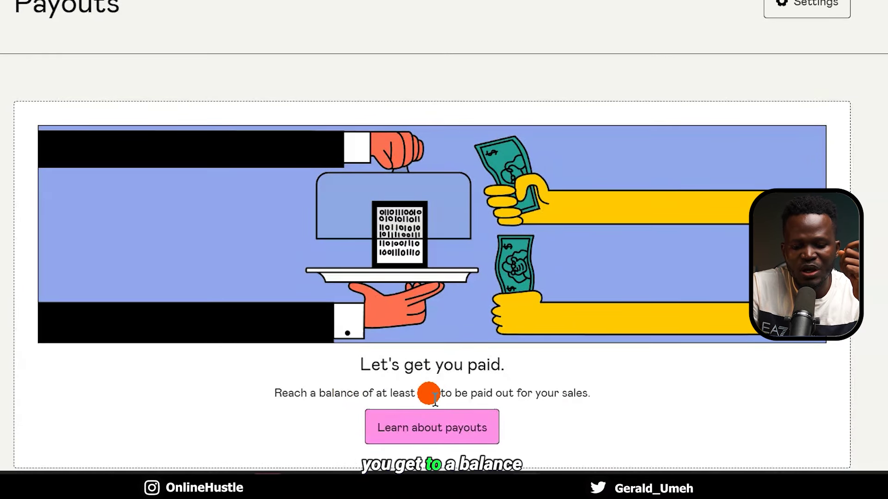
pyautogui.click(786, 6)
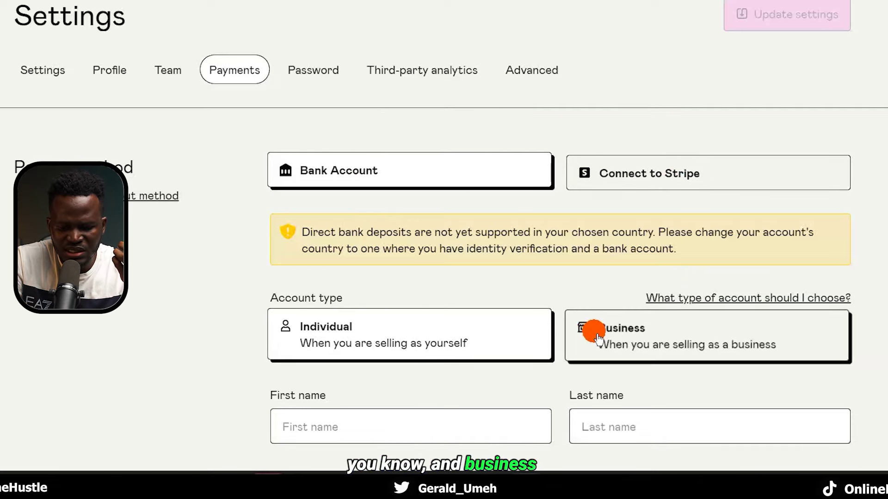
pyautogui.scroll(-10, 589, 331)
pyautogui.scroll(10, 592, 330)
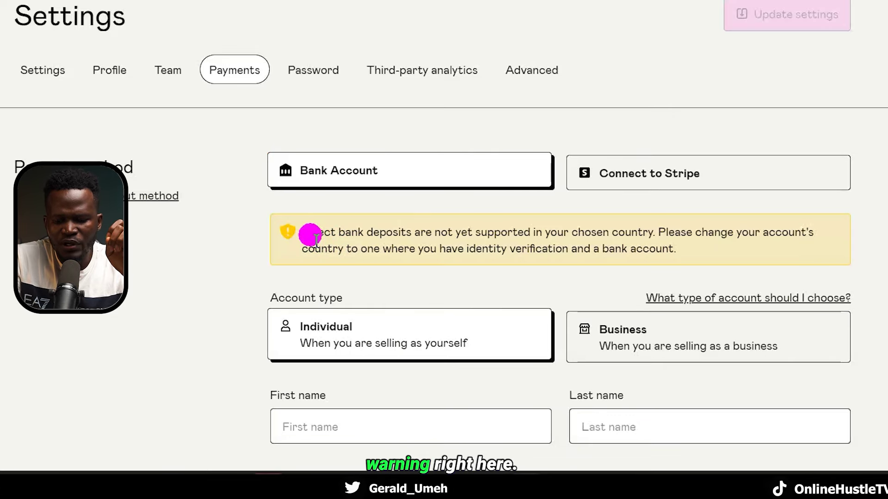
pyautogui.moveTo(311, 234); pyautogui.dragTo(528, 236)
pyautogui.click(567, 245)
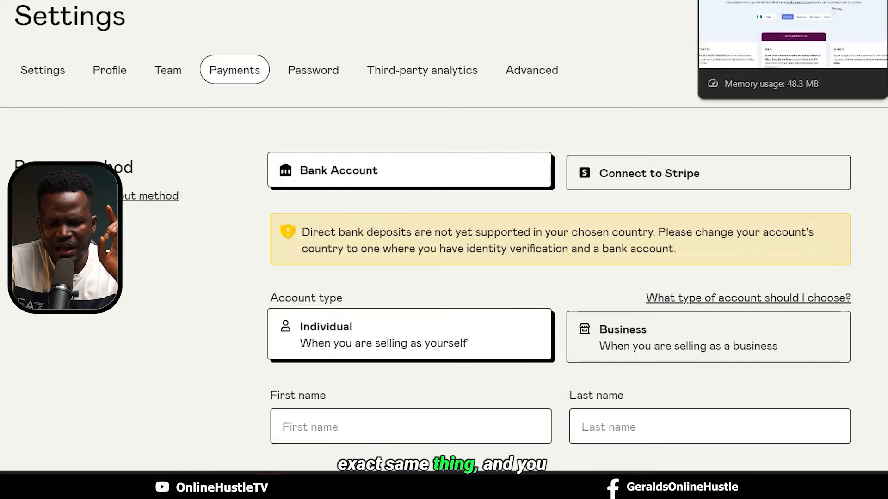
pyautogui.click(722, 1)
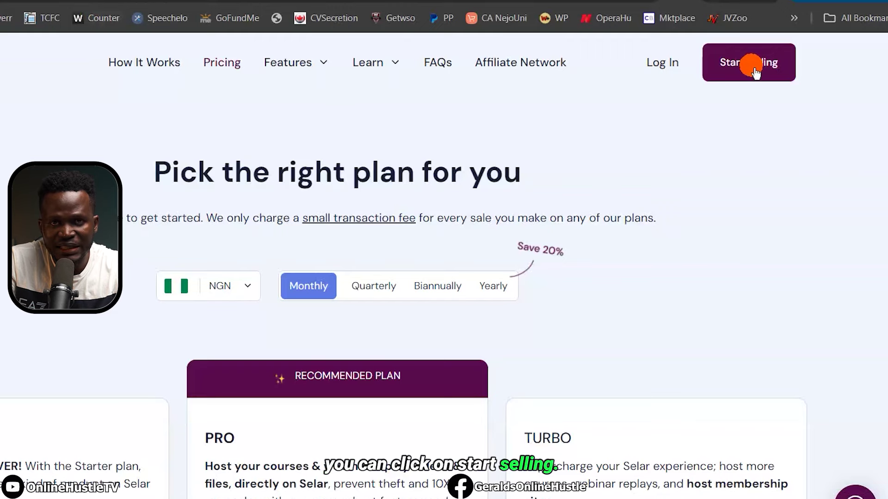
# Step: Start selling on Selar under the creator profile and begin adding a new product
pyautogui.click(751, 65)
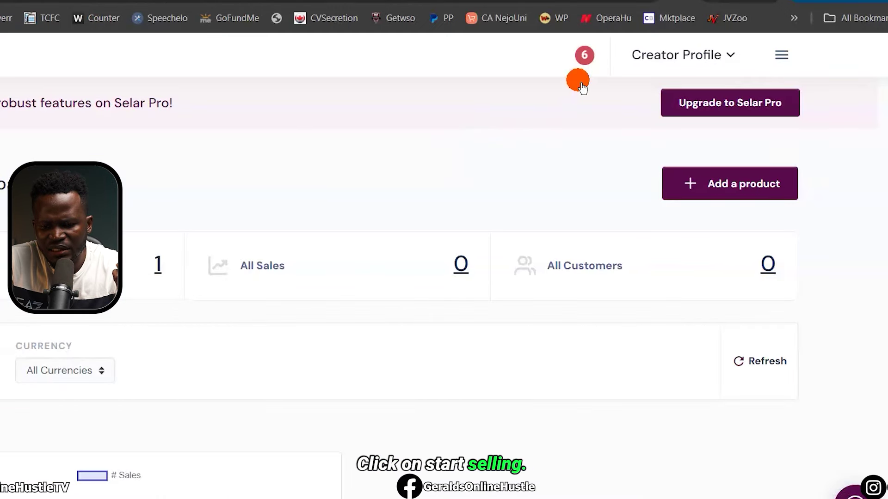
pyautogui.click(735, 57)
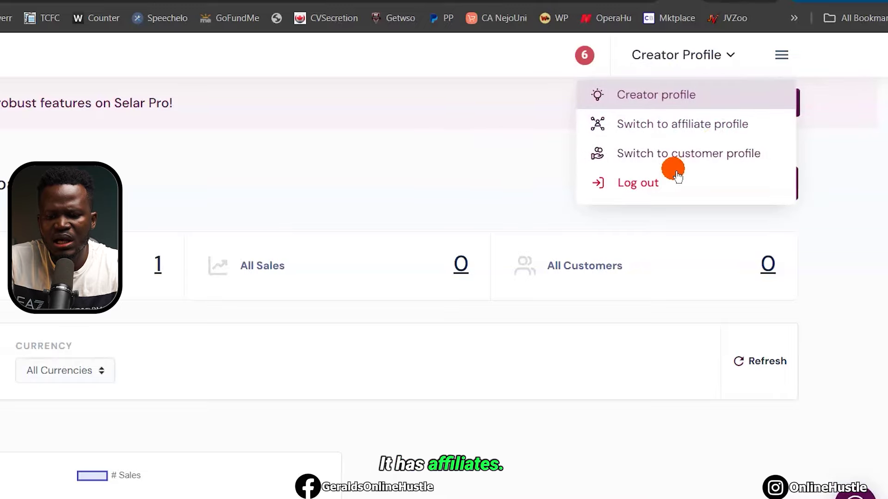
pyautogui.click(664, 100)
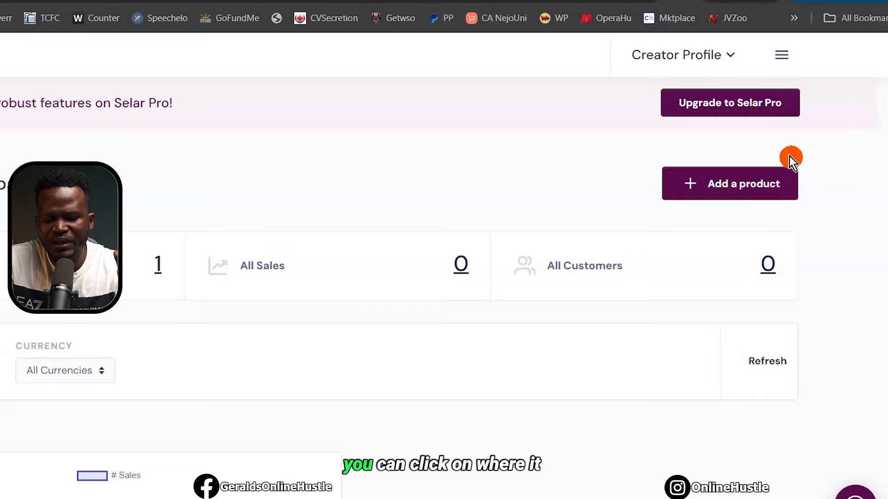
pyautogui.click(741, 198)
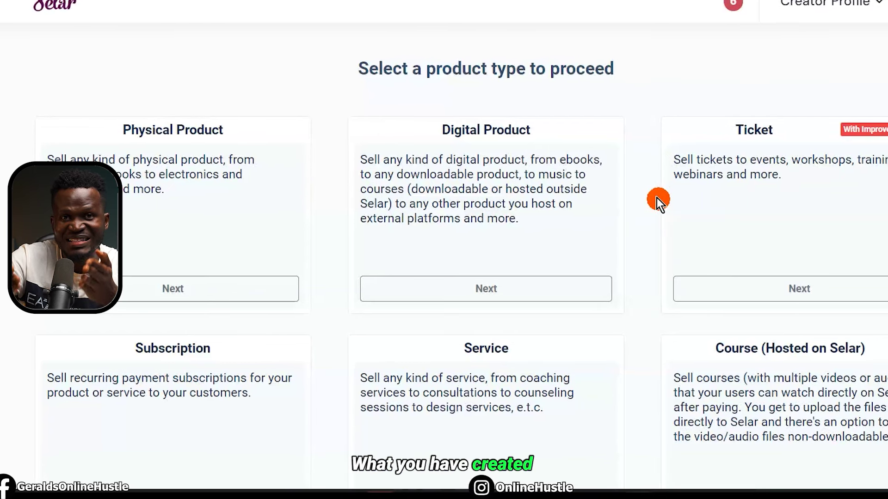
# Step: Choose Digital Product and upload the 'Untitled design' image as the cover
pyautogui.click(490, 291)
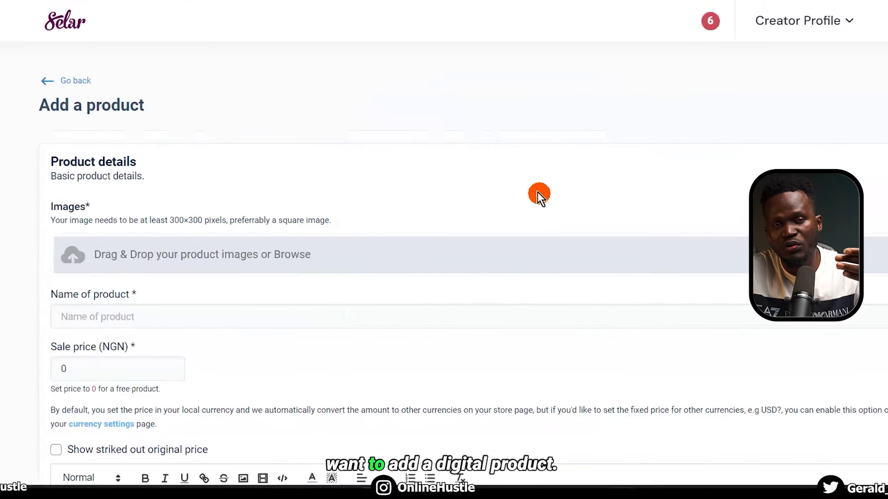
pyautogui.scroll(-3, 272, 206)
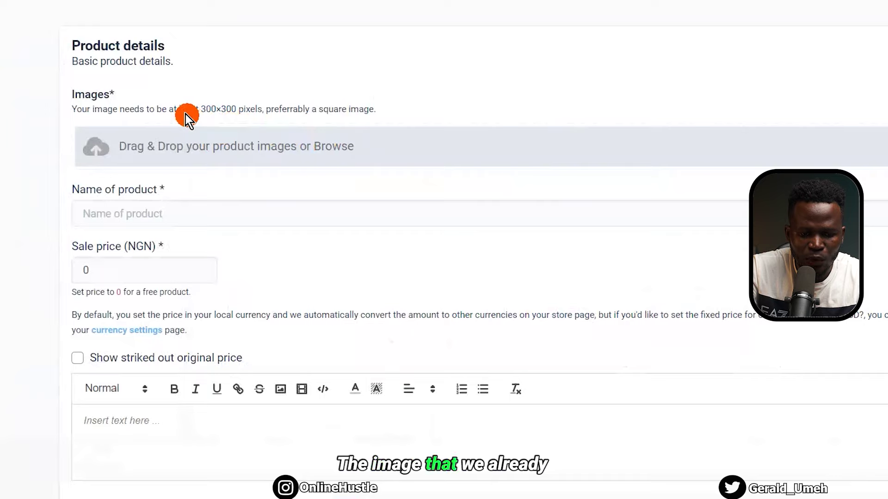
pyautogui.click(246, 138)
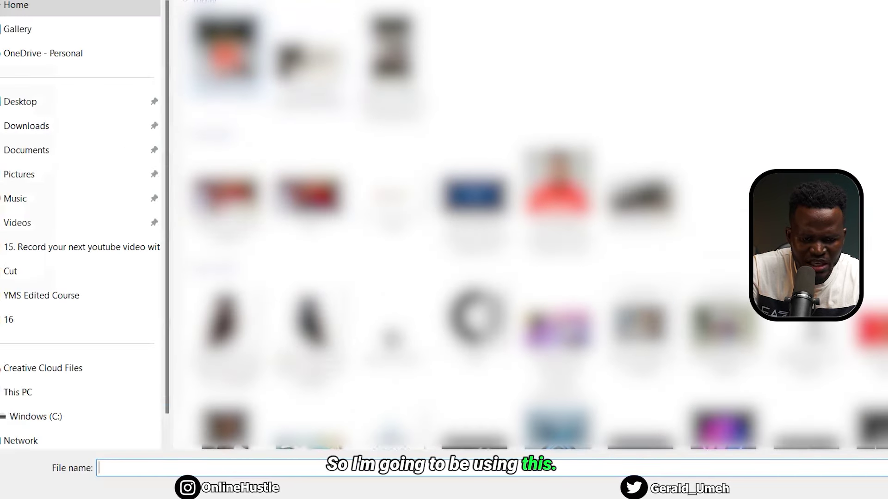
pyautogui.doubleClick(226, 58)
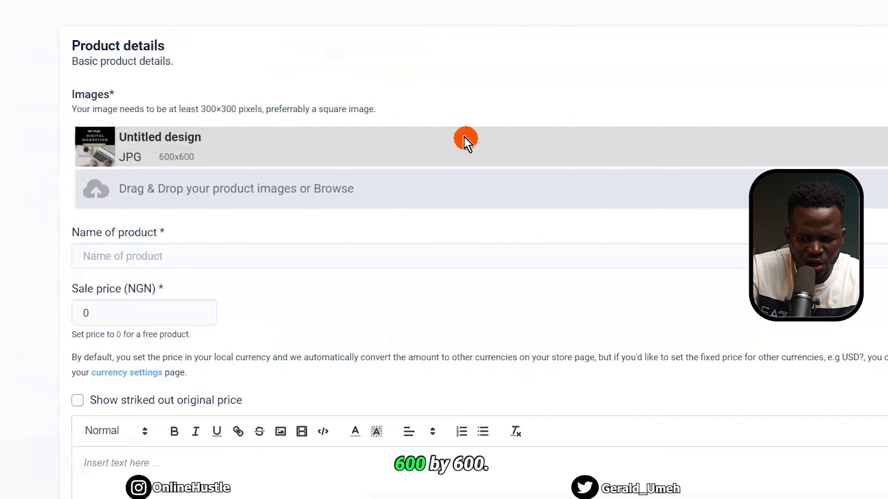
pyautogui.scroll(-2, 664, 200)
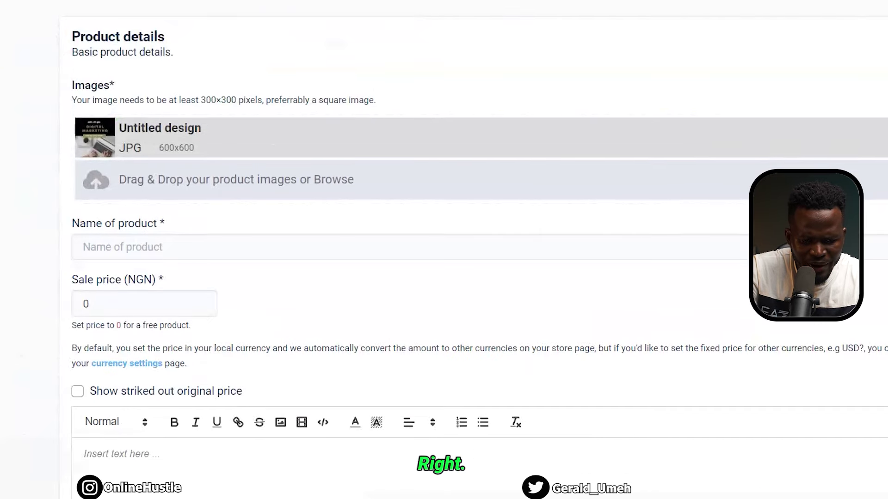
# Step: Paste the Gumroad course title as the product name and set the sale price to 2000
pyautogui.click(585, 190)
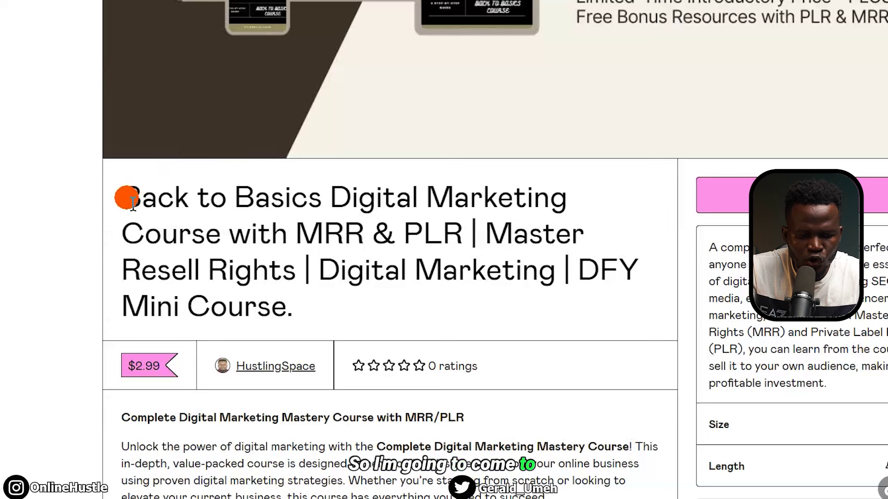
pyautogui.moveTo(133, 203); pyautogui.dragTo(301, 329)
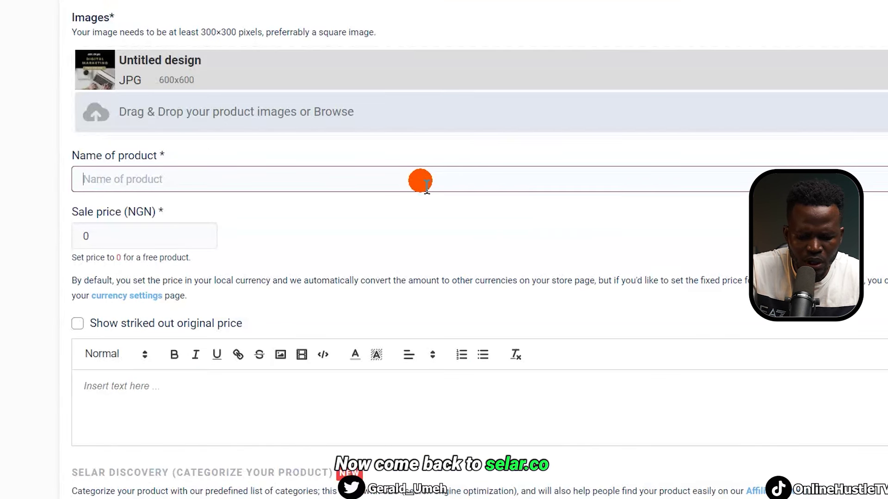
pyautogui.write('Back to Basics Digital Marketing Course with MRR & PLR | Master Resale Rights | Digital Marketing | DFY Mini Course.')
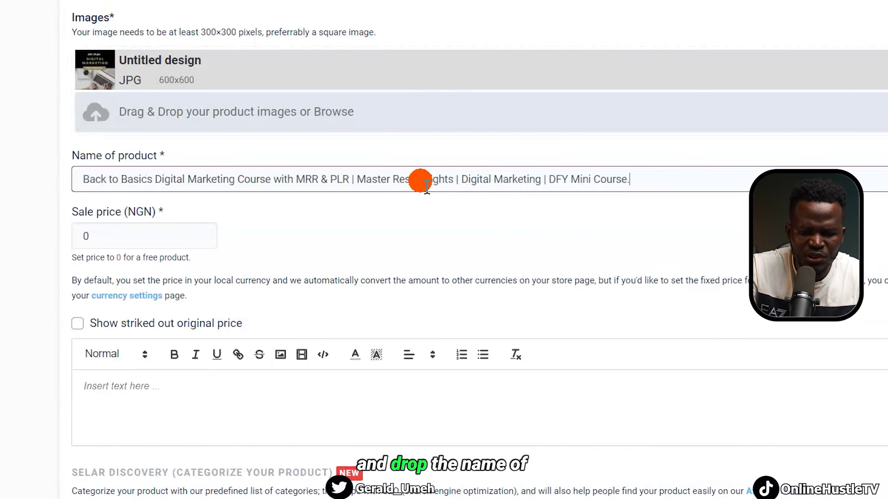
pyautogui.click(158, 236)
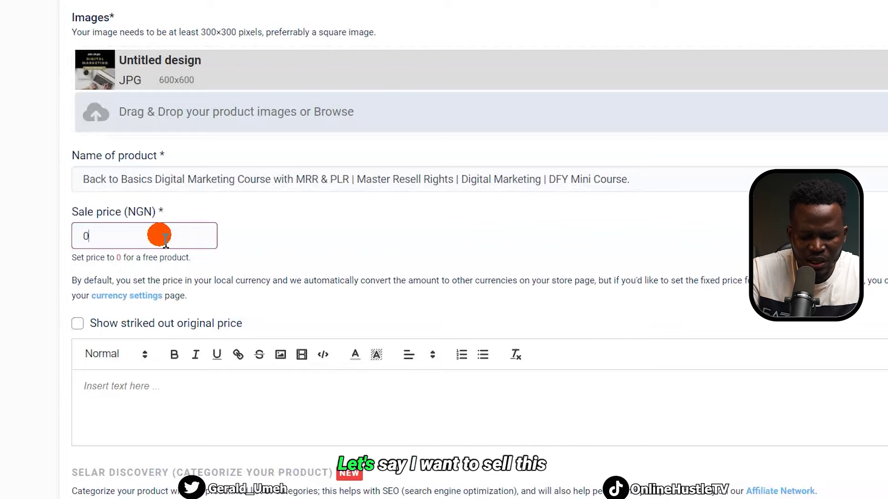
pyautogui.press('BackSpace')
pyautogui.write('2000')
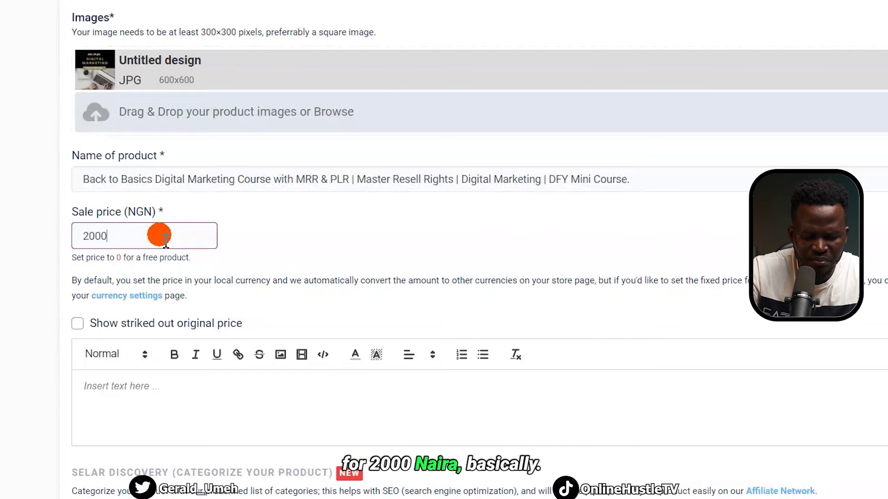
# Step: Paste the course description into the product description box
pyautogui.scroll(-4, 272, 237)
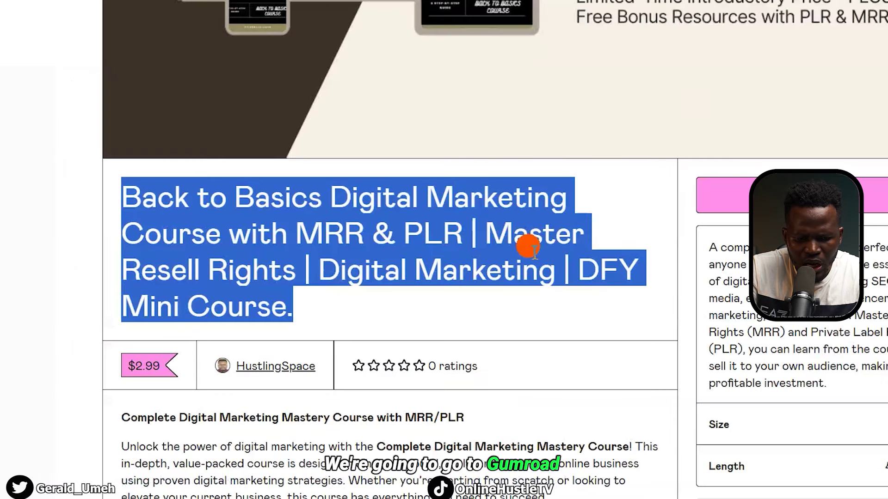
pyautogui.scroll(-6, 278, 166)
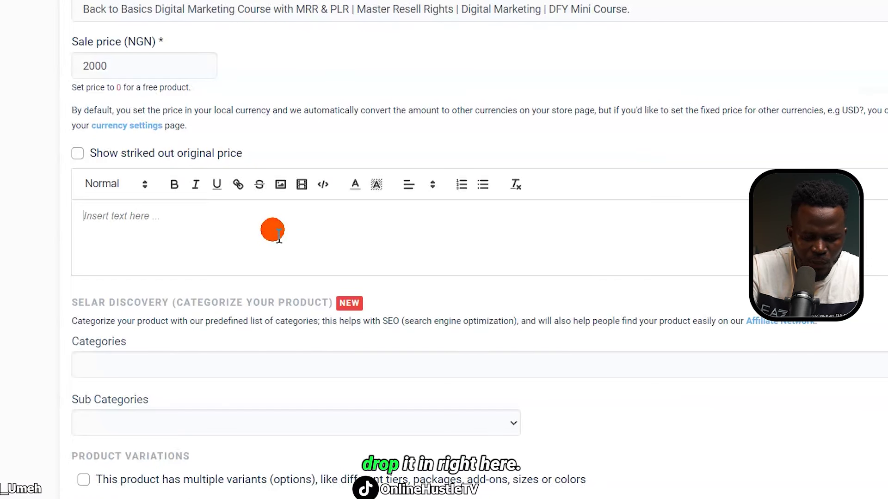
pyautogui.hotkey('ctrl', 'v')
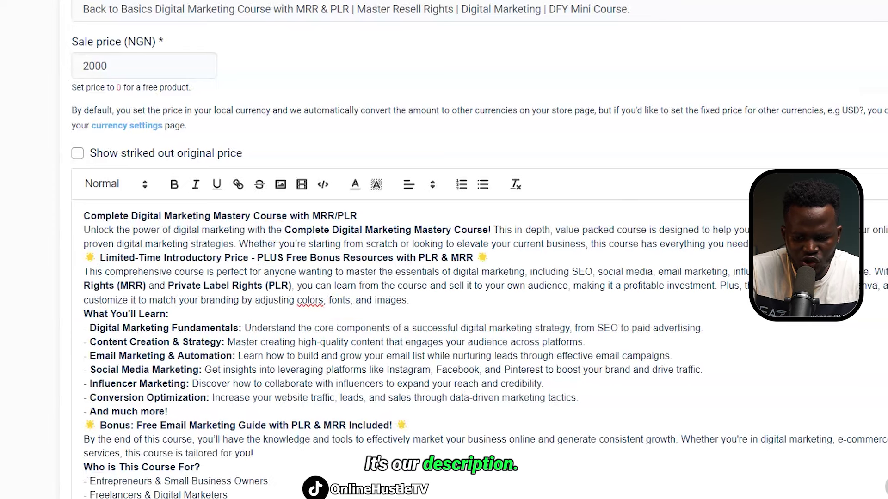
pyautogui.scroll(-8, 504, 254)
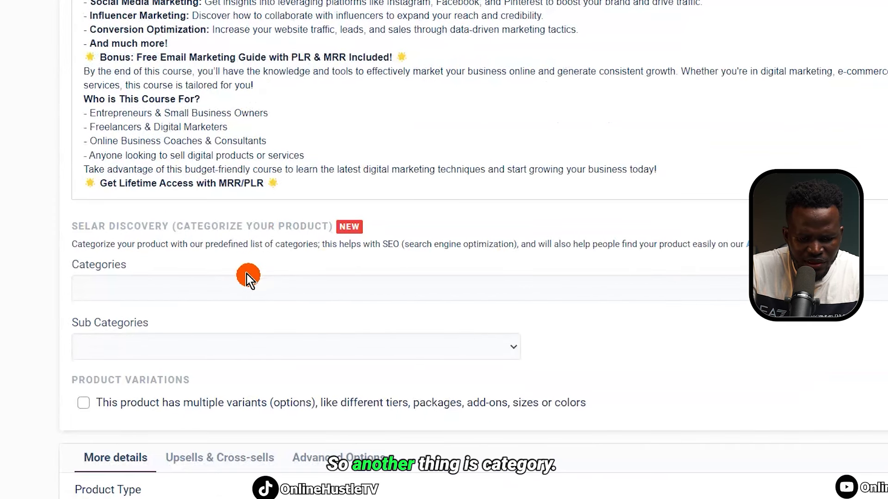
# Step: Set category to Marketing and Sales and sub category to Sales and Marketing Funnels
pyautogui.click(246, 277)
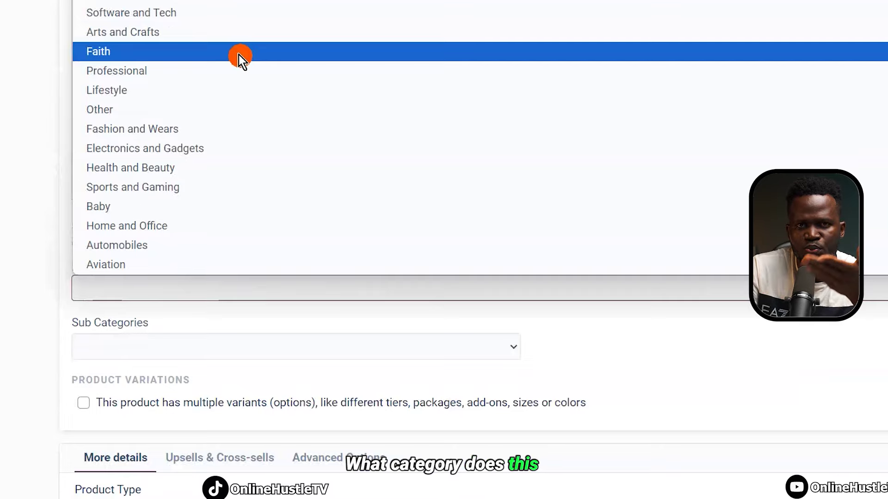
pyautogui.scroll(1, 224, 4)
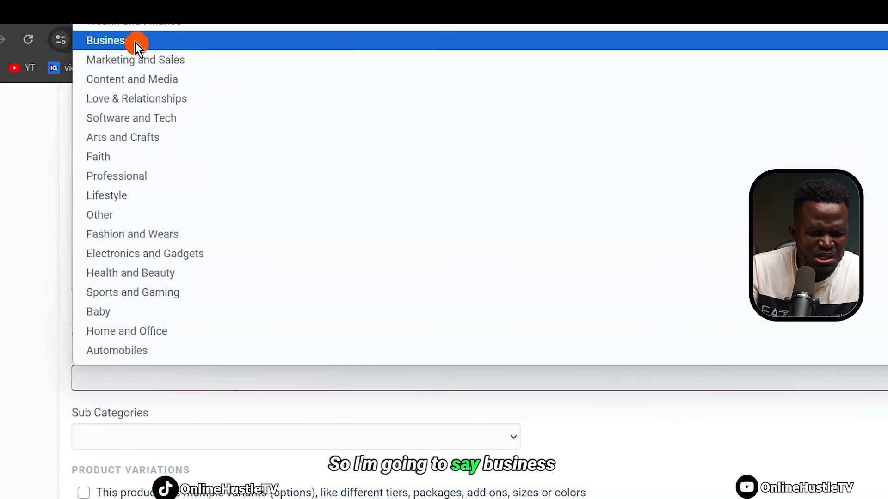
pyautogui.click(156, 60)
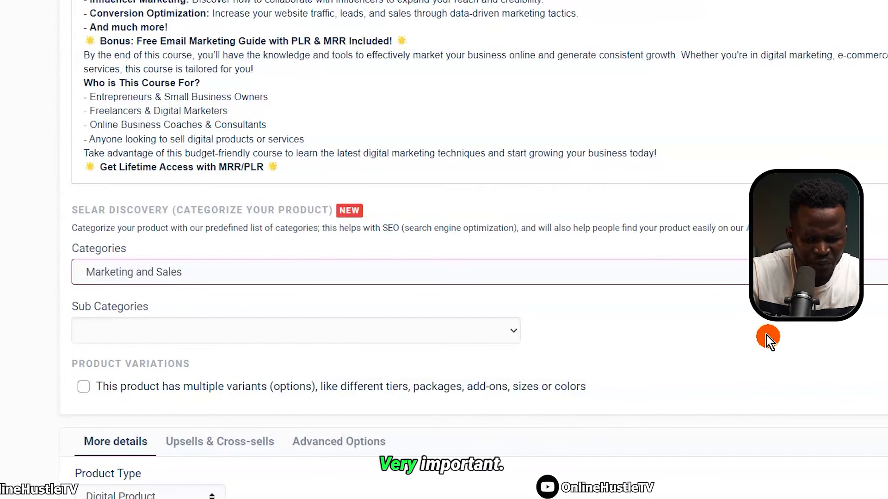
pyautogui.scroll(-1, 671, 321)
pyautogui.click(502, 283)
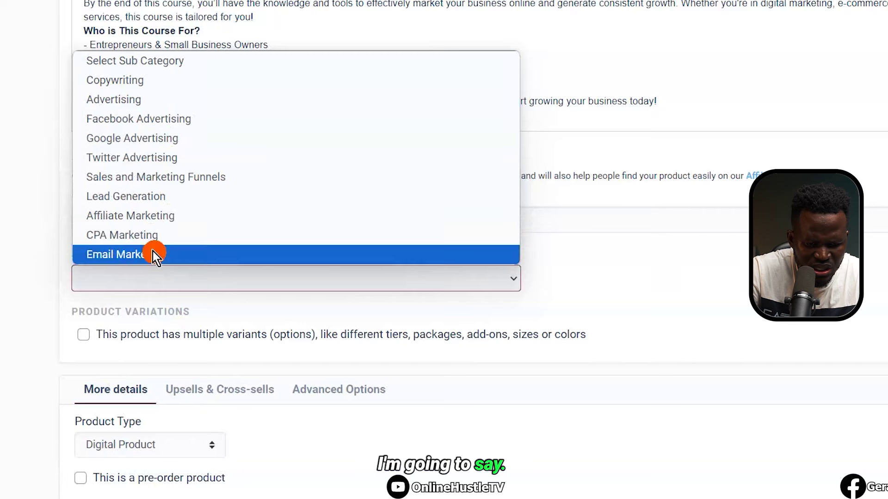
pyautogui.click(189, 179)
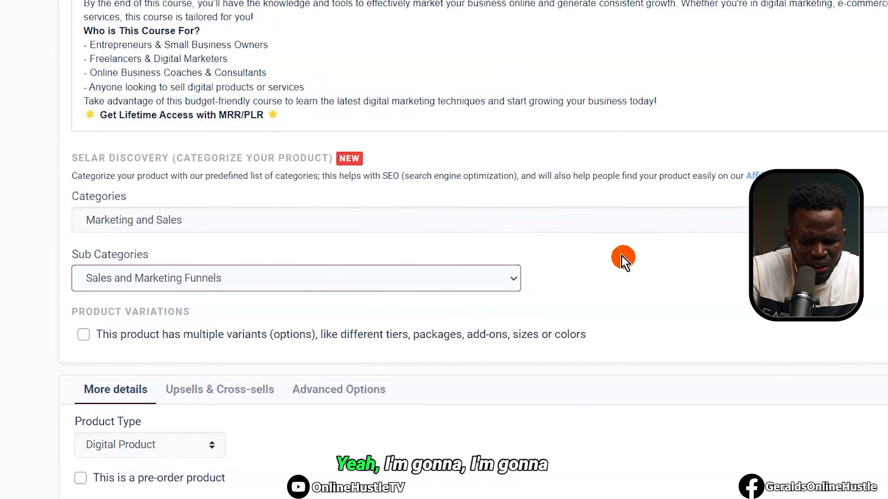
# Step: Upload the 'digi marketing course' PDF as the product file and create the product
pyautogui.scroll(-3, 675, 273)
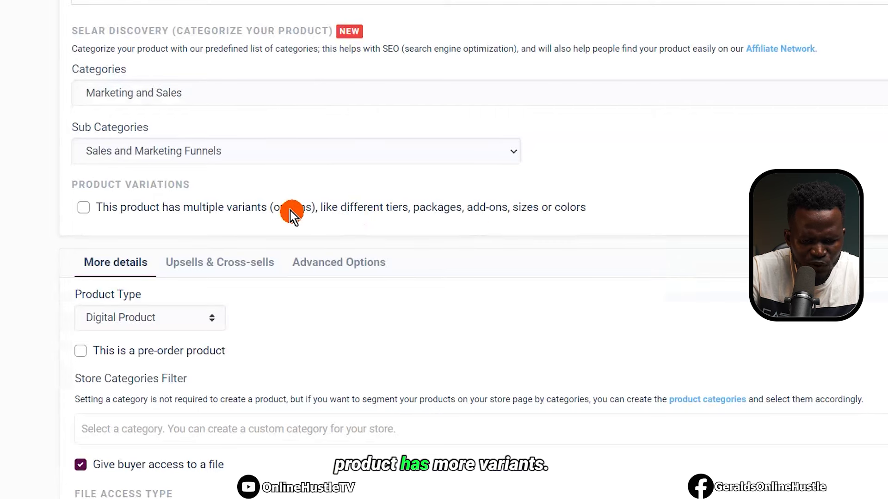
pyautogui.scroll(-2, 328, 220)
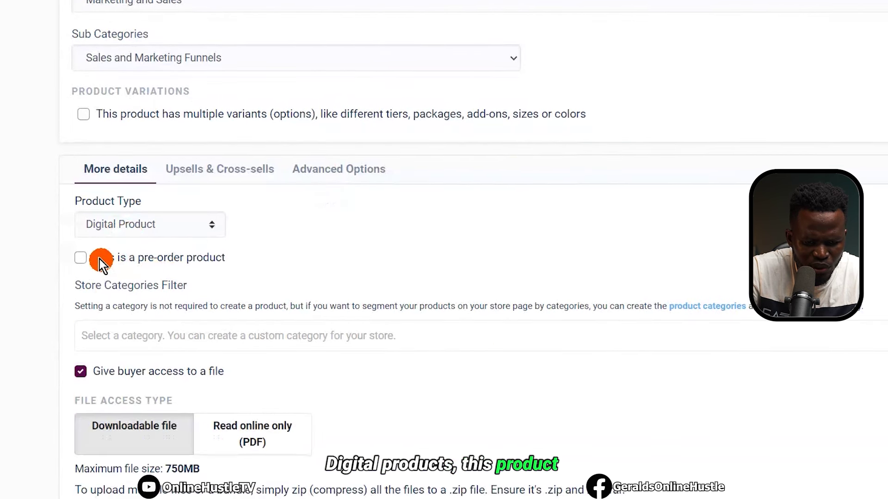
pyautogui.scroll(-4, 318, 257)
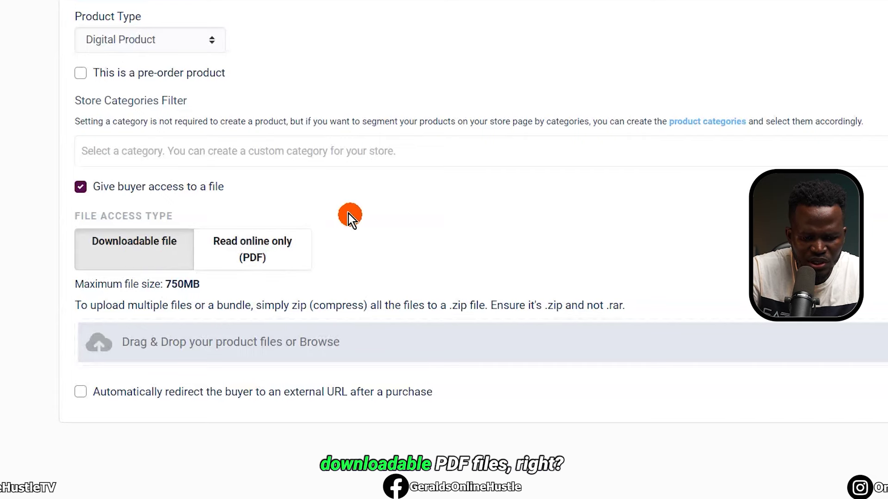
pyautogui.scroll(-1, 350, 217)
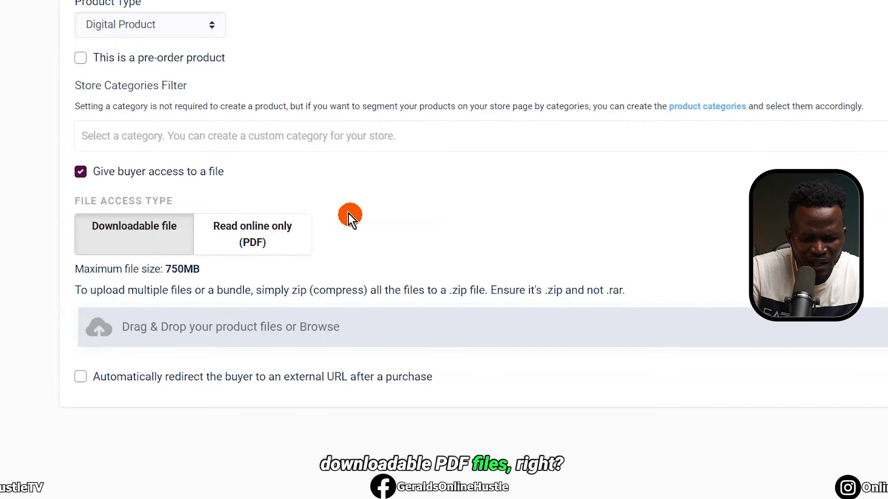
pyautogui.click(106, 326)
pyautogui.click(398, 37)
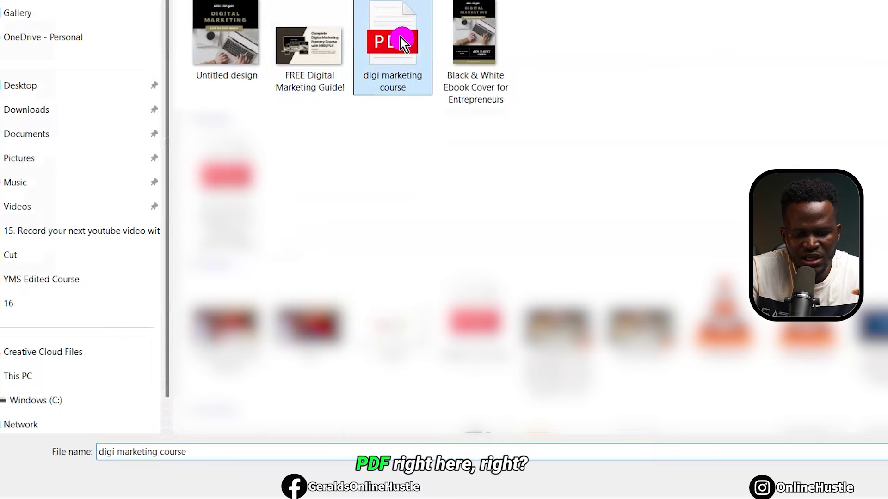
pyautogui.doubleClick(401, 37)
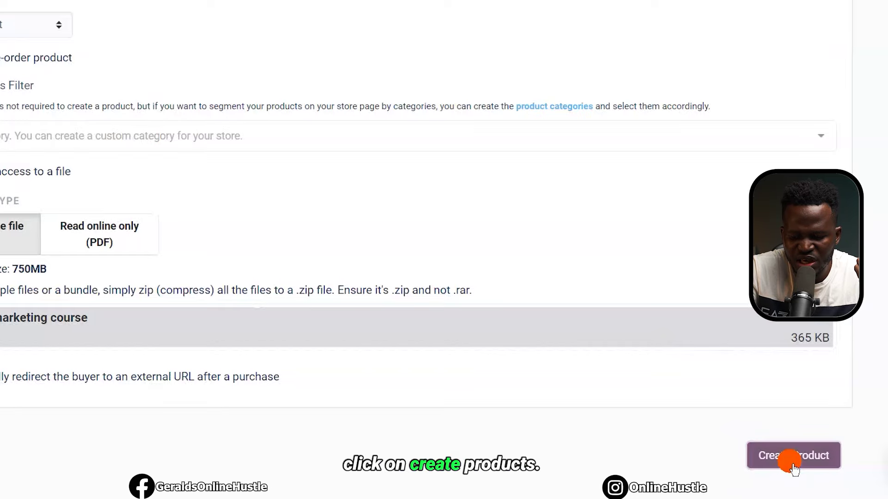
pyautogui.click(794, 468)
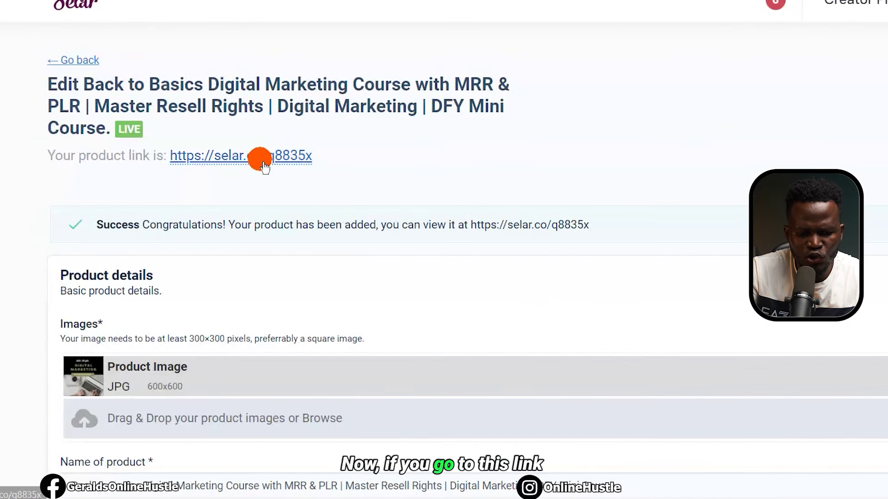
# Step: Open the product link in a new tab and scroll through the ₦2,000 listing
pyautogui.rightClick(260, 160)
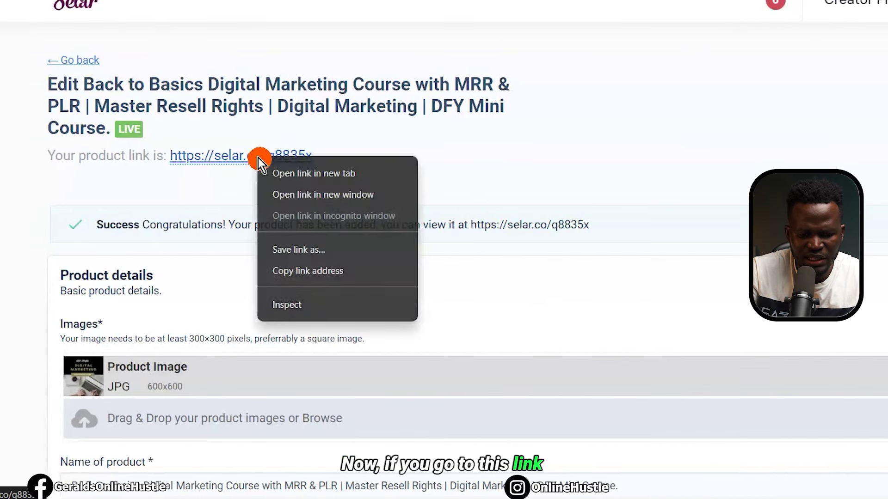
pyautogui.click(305, 170)
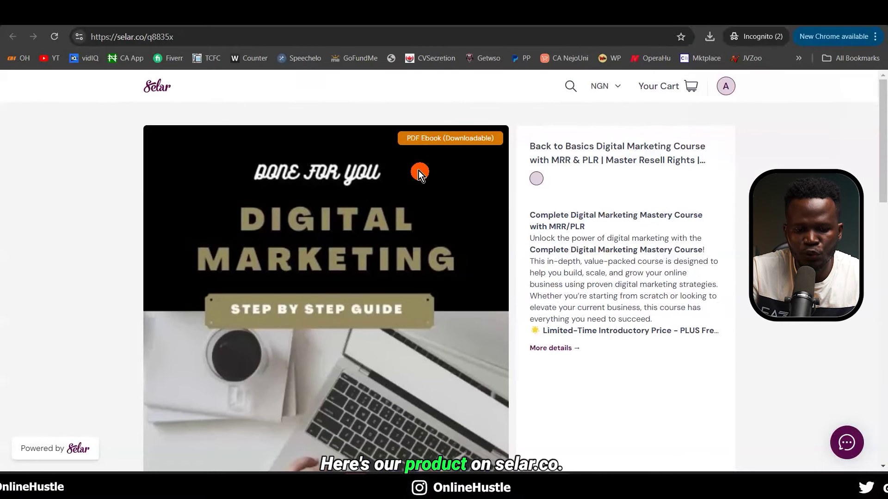
pyautogui.scroll(-5, 501, 245)
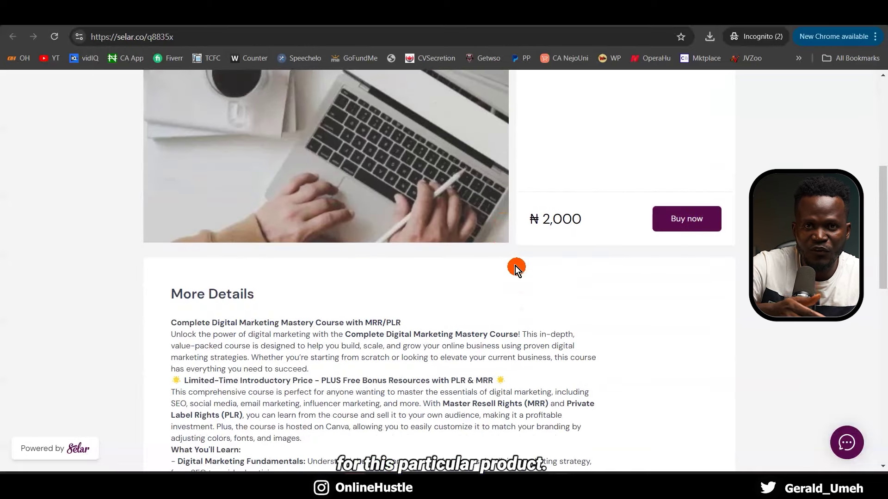
pyautogui.scroll(-10, 515, 265)
pyautogui.scroll(15, 515, 266)
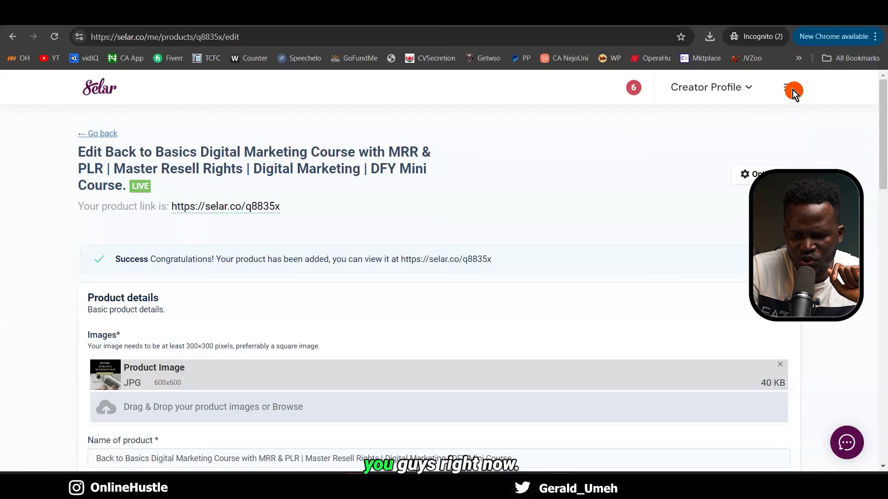
# Step: Check the wallet's payout-to-bank transaction, then go to Payout Settings
pyautogui.click(793, 90)
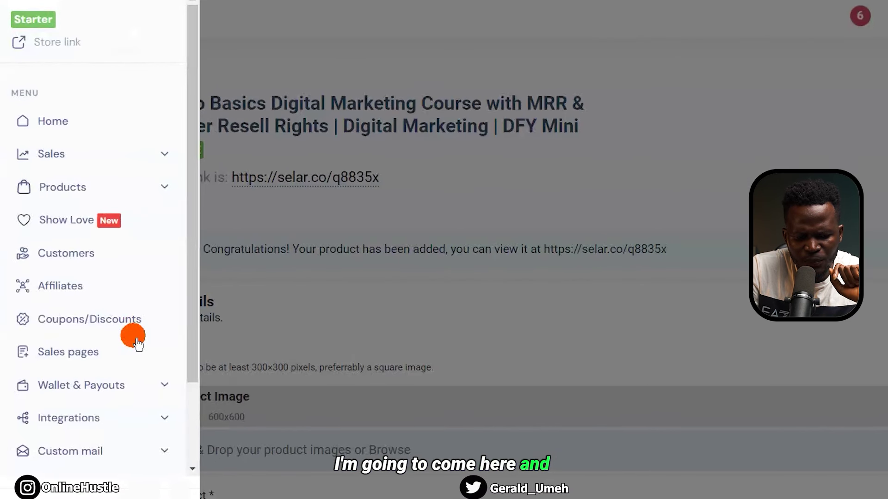
pyautogui.click(101, 392)
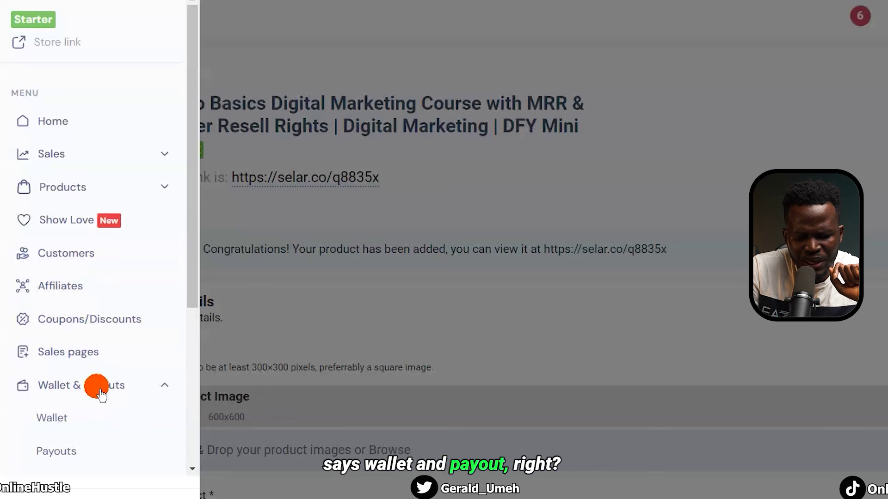
pyautogui.click(65, 427)
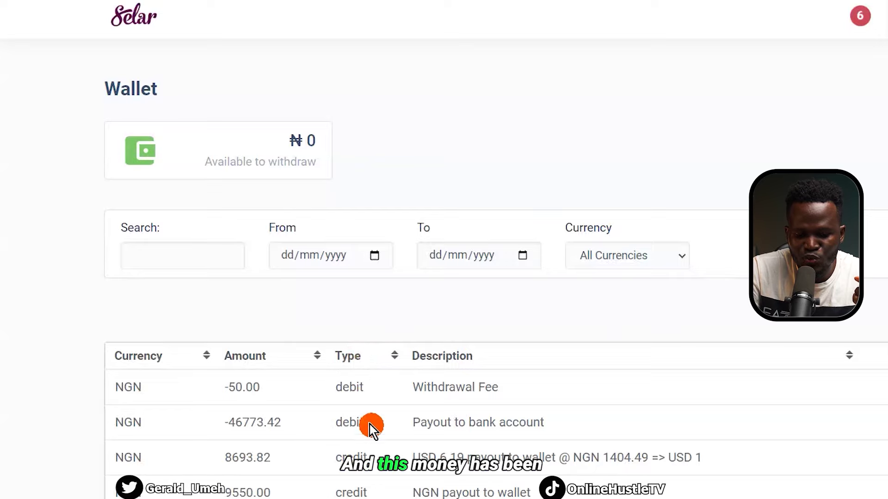
pyautogui.moveTo(224, 422); pyautogui.dragTo(608, 431)
pyautogui.click(609, 430)
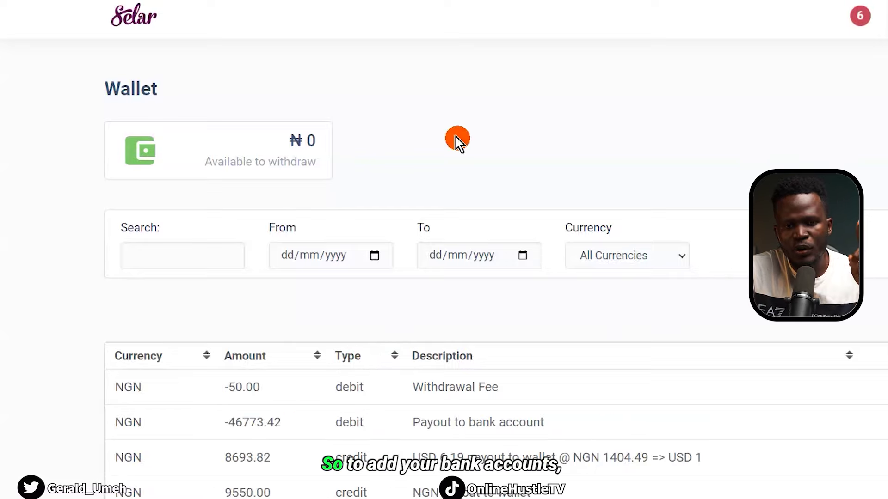
pyautogui.click(879, 38)
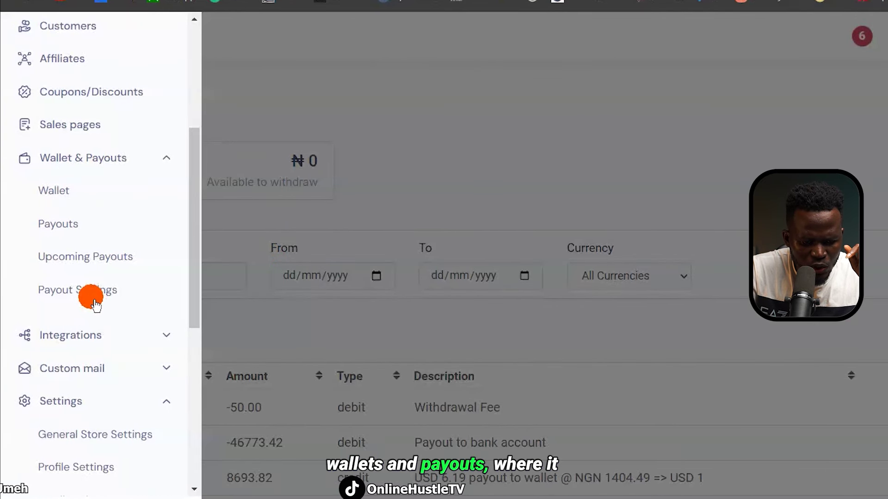
pyautogui.click(94, 303)
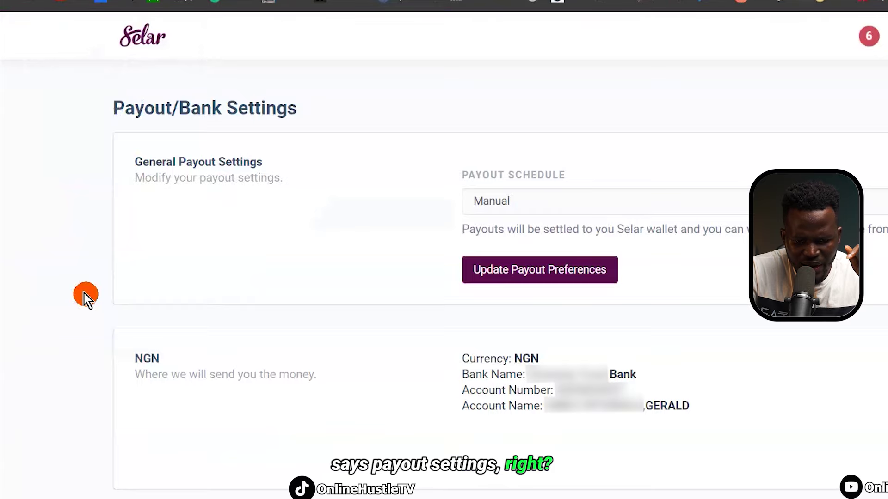
# Step: Leave the payout schedule on Manual and open the change payout account details form
pyautogui.click(741, 211)
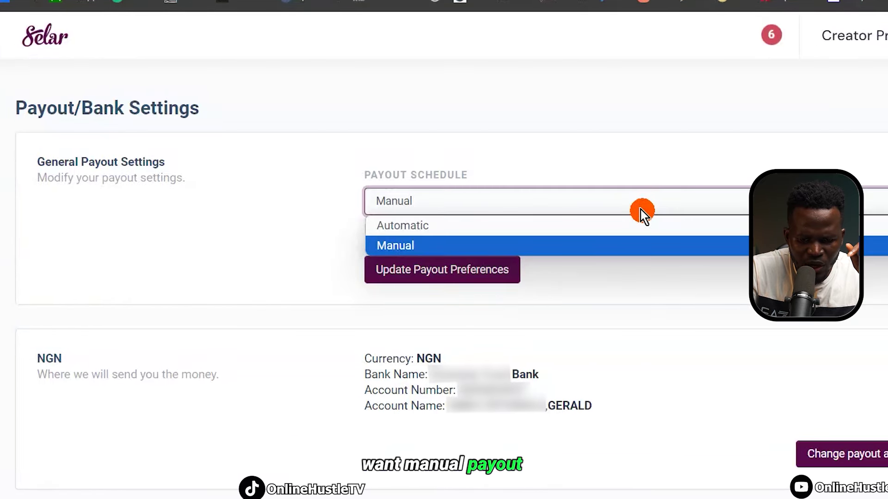
pyautogui.click(642, 230)
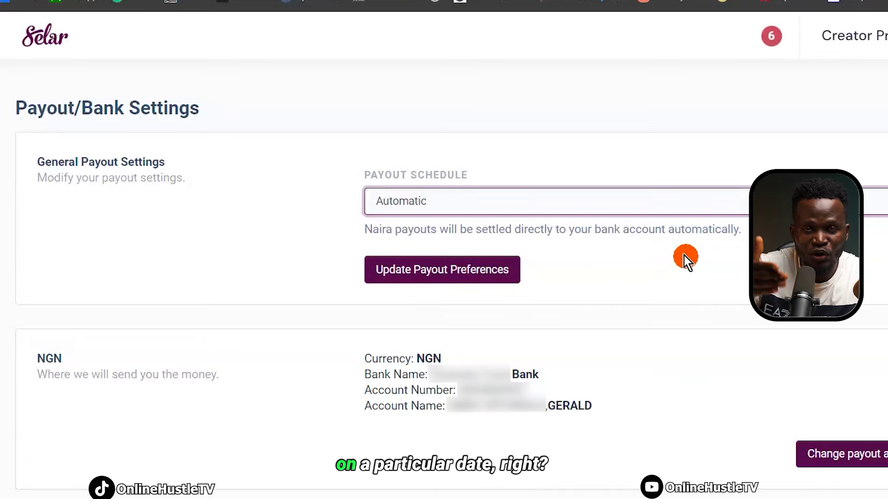
pyautogui.click(612, 211)
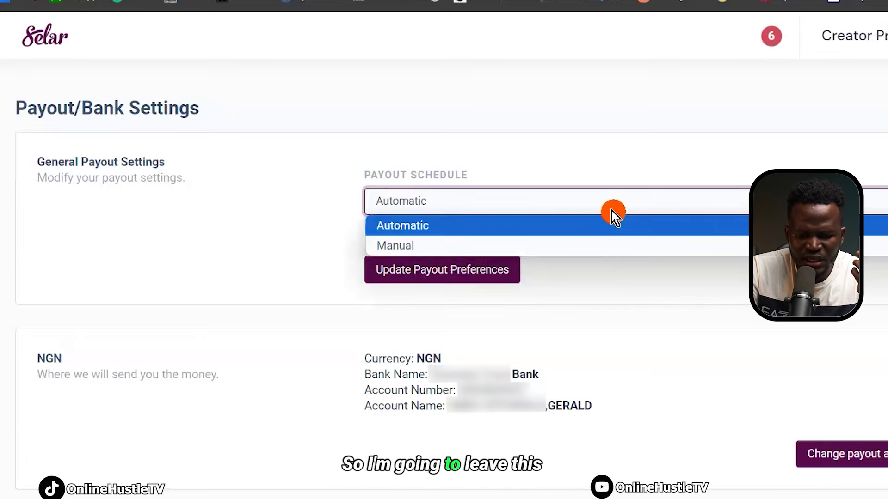
pyautogui.click(539, 247)
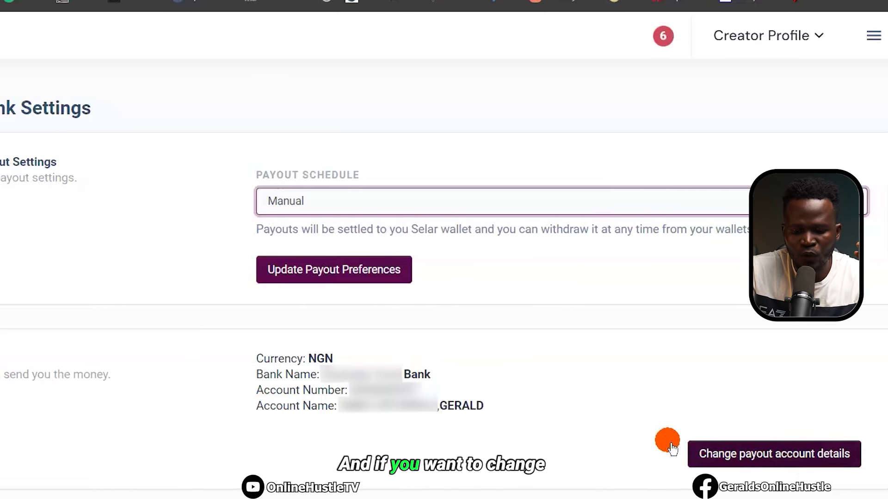
pyautogui.click(776, 463)
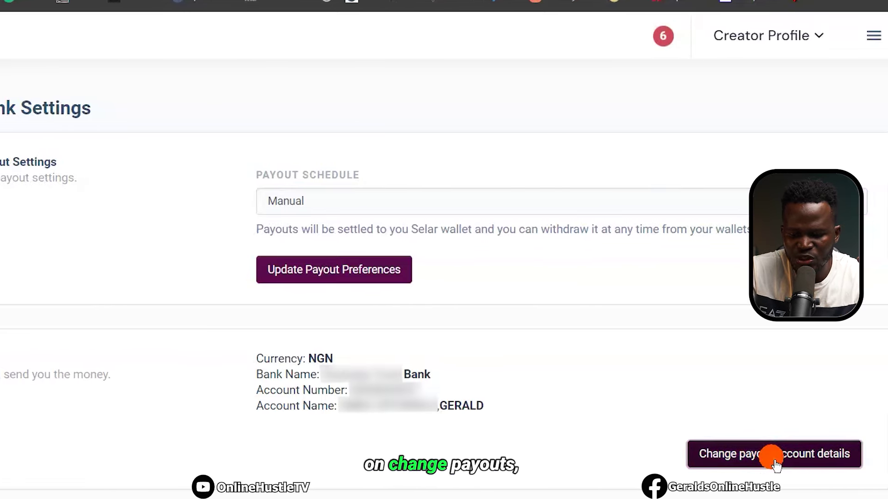